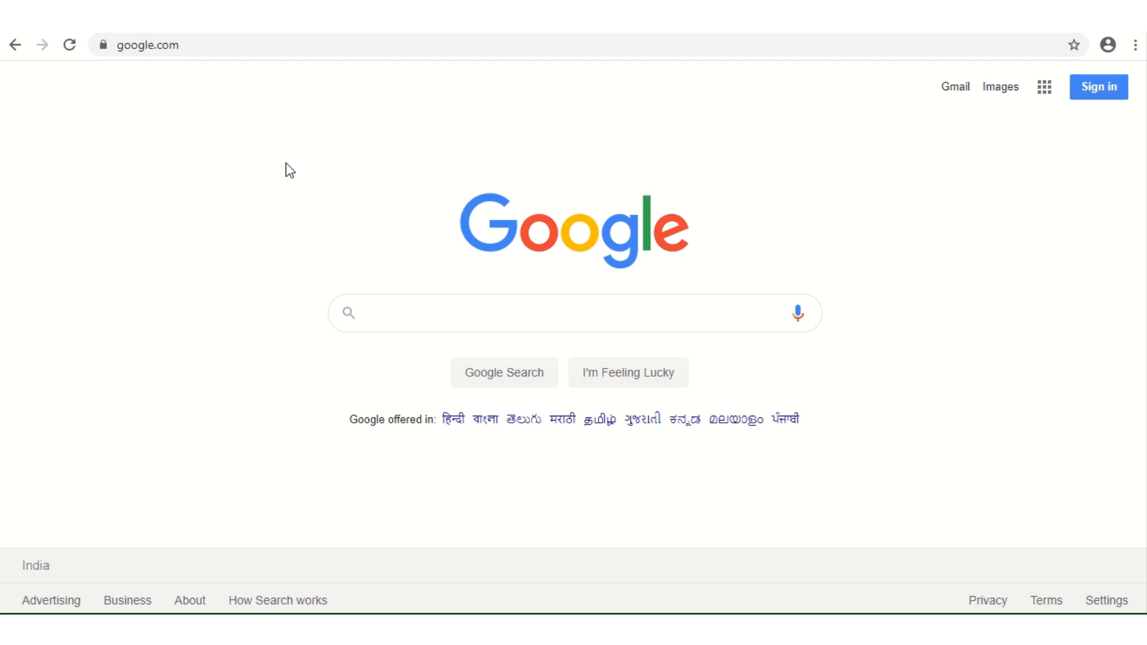
Search Google for "intellij"
left_click(393, 310)
type("i")
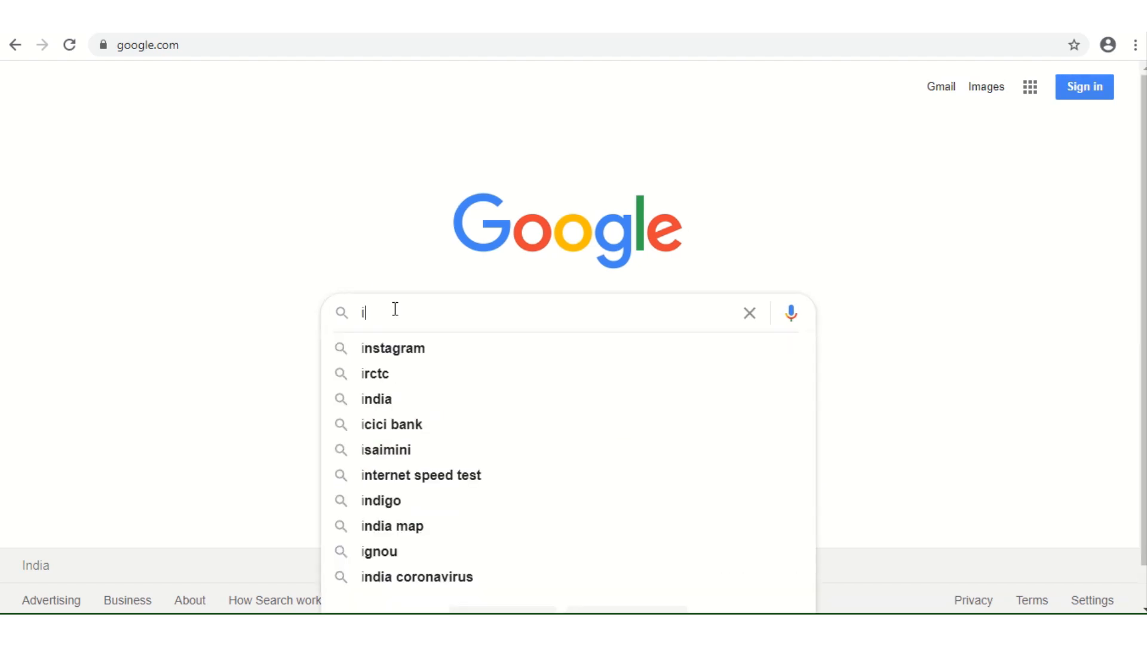
type("ntell")
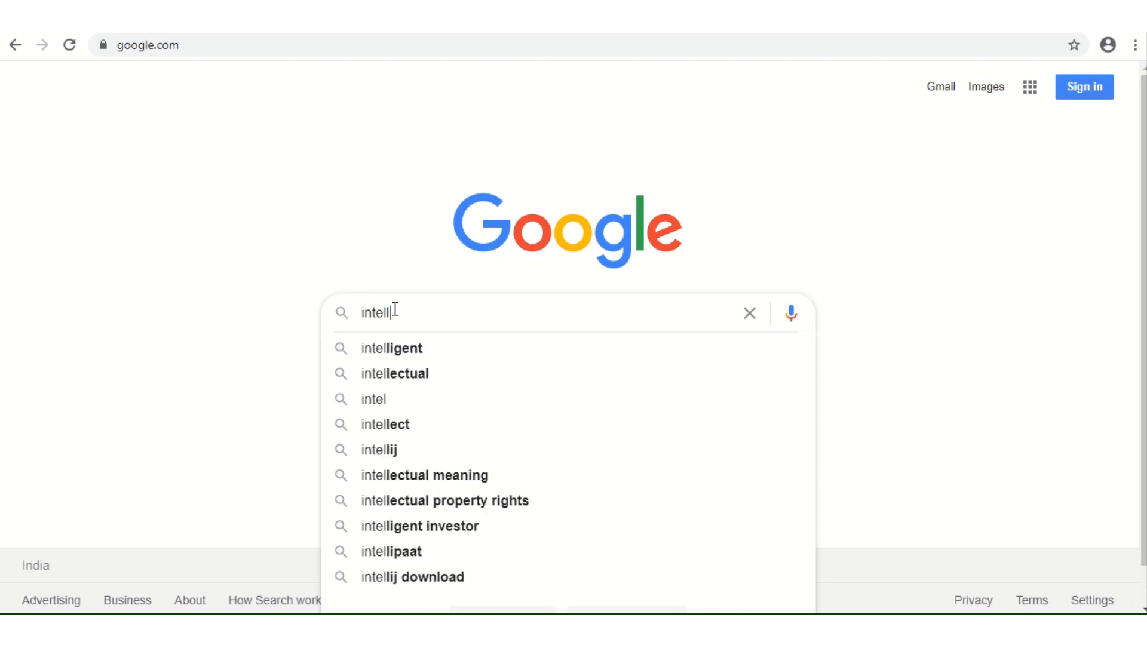
type("ij")
key("Return")
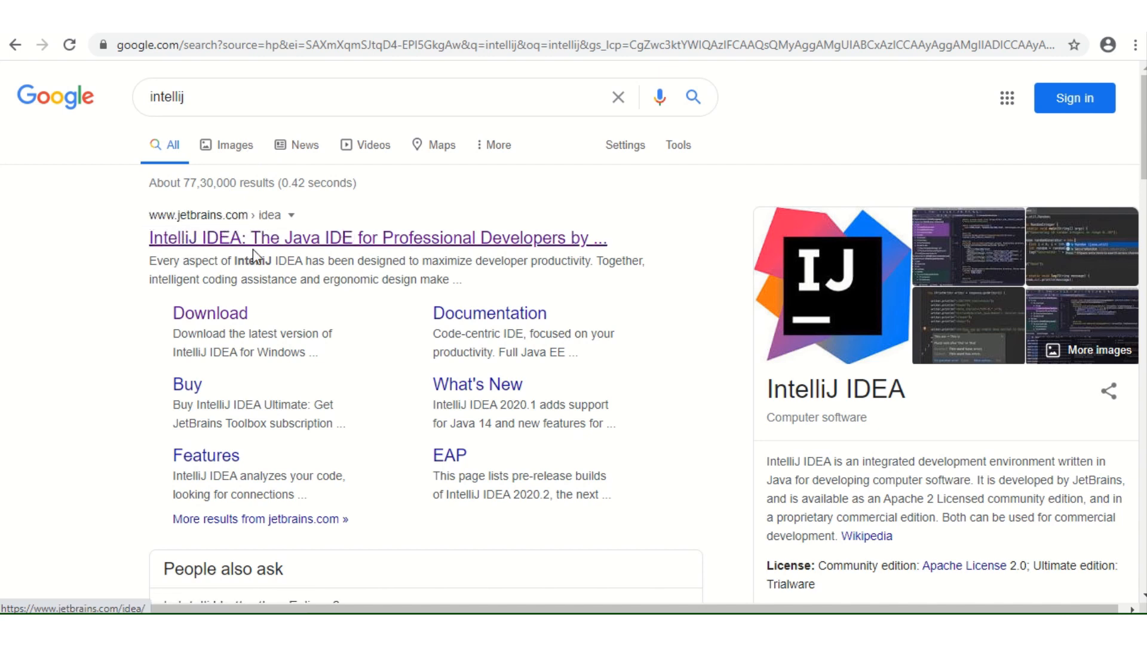
Open the Windows download page on the JetBrains IntelliJ IDEA site and review the Ultimate and Community feature comparison
left_click(304, 239)
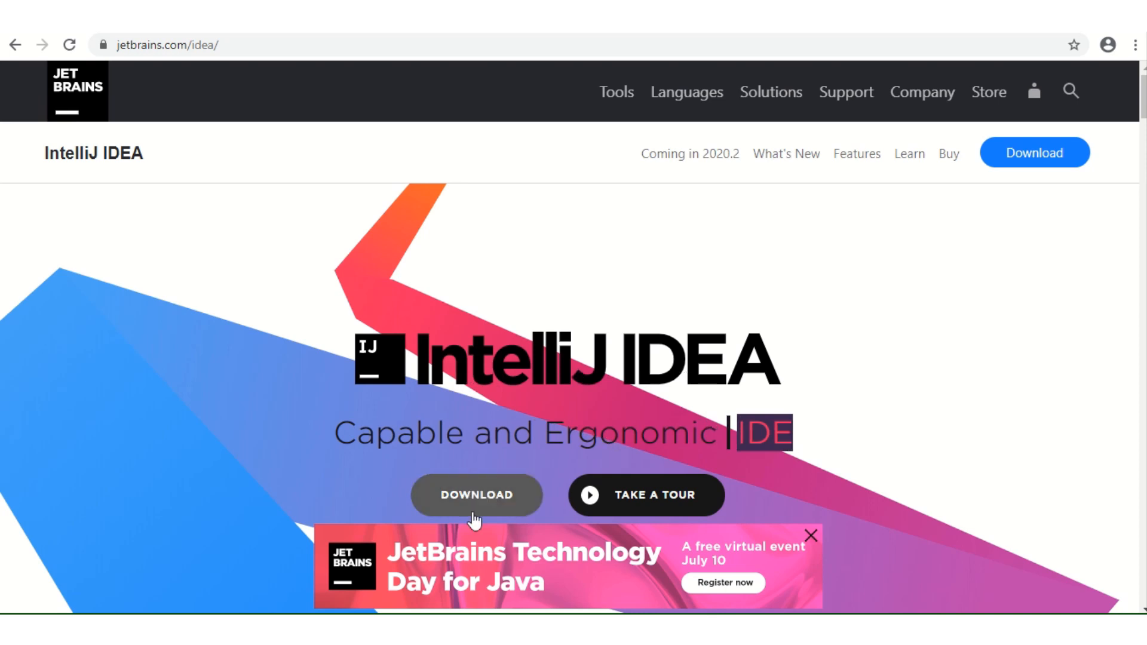
left_click(473, 512)
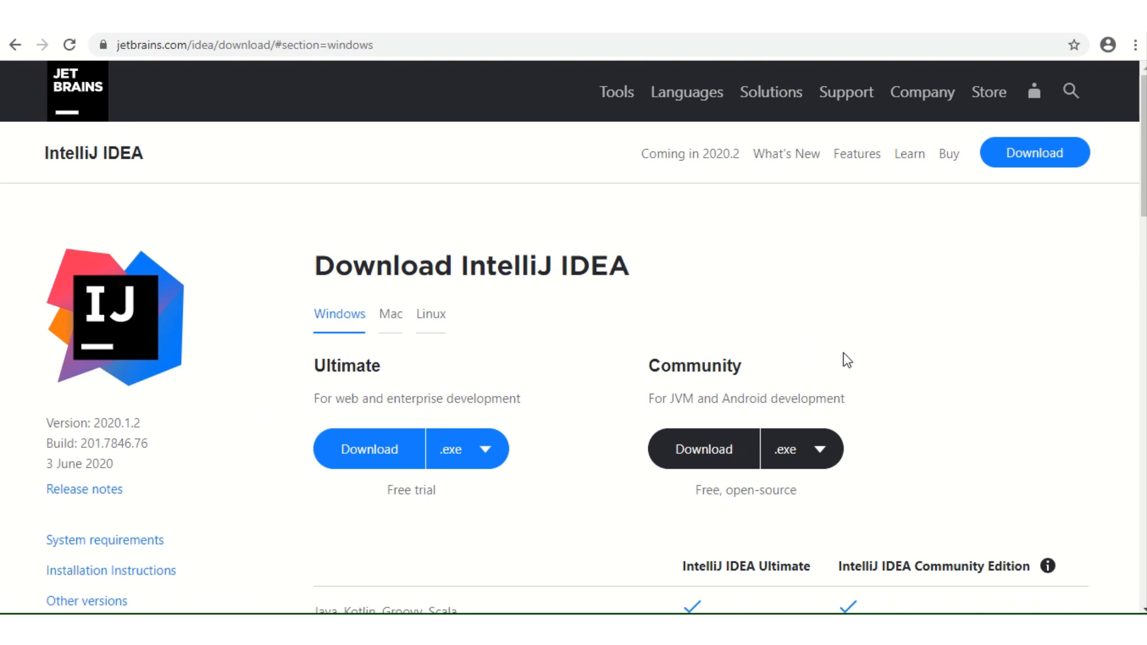
scroll(573, 334, "down", 3)
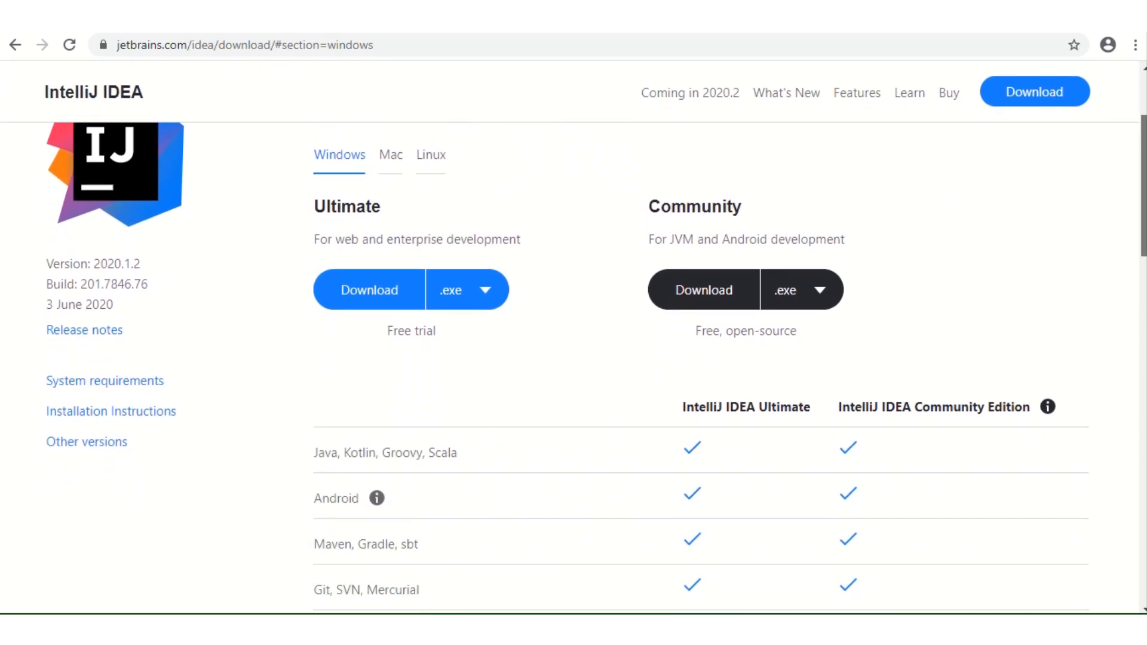
scroll(573, 335, "down", 2)
scroll(574, 335, "up", 2)
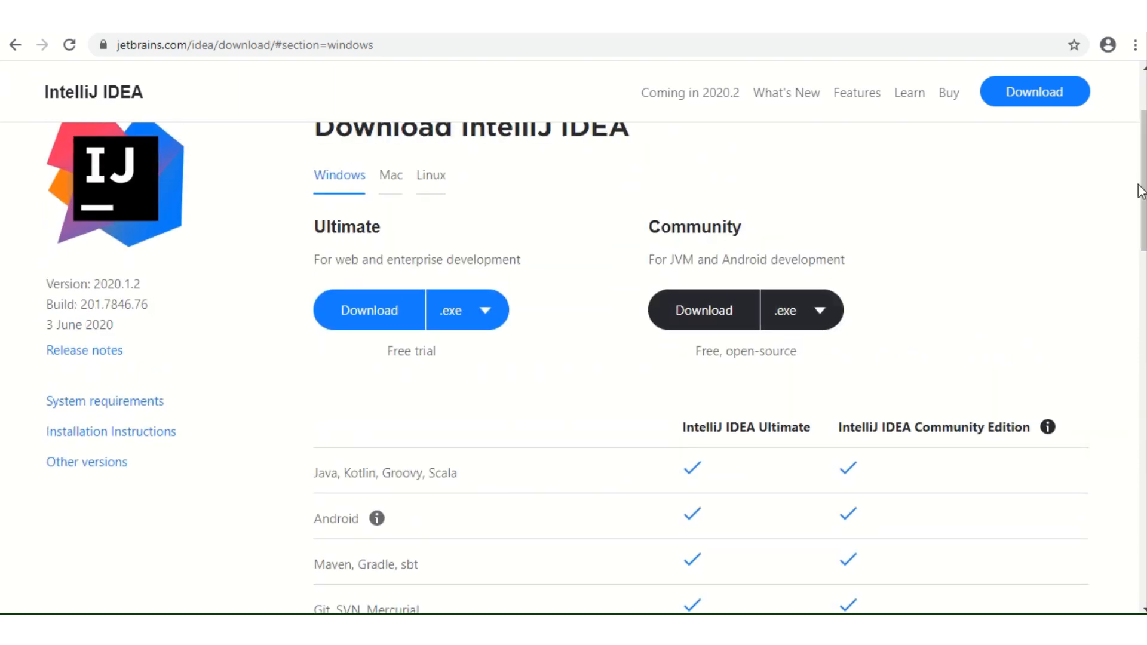
scroll(573, 334, "down", 2)
scroll(642, 262, "down", 3)
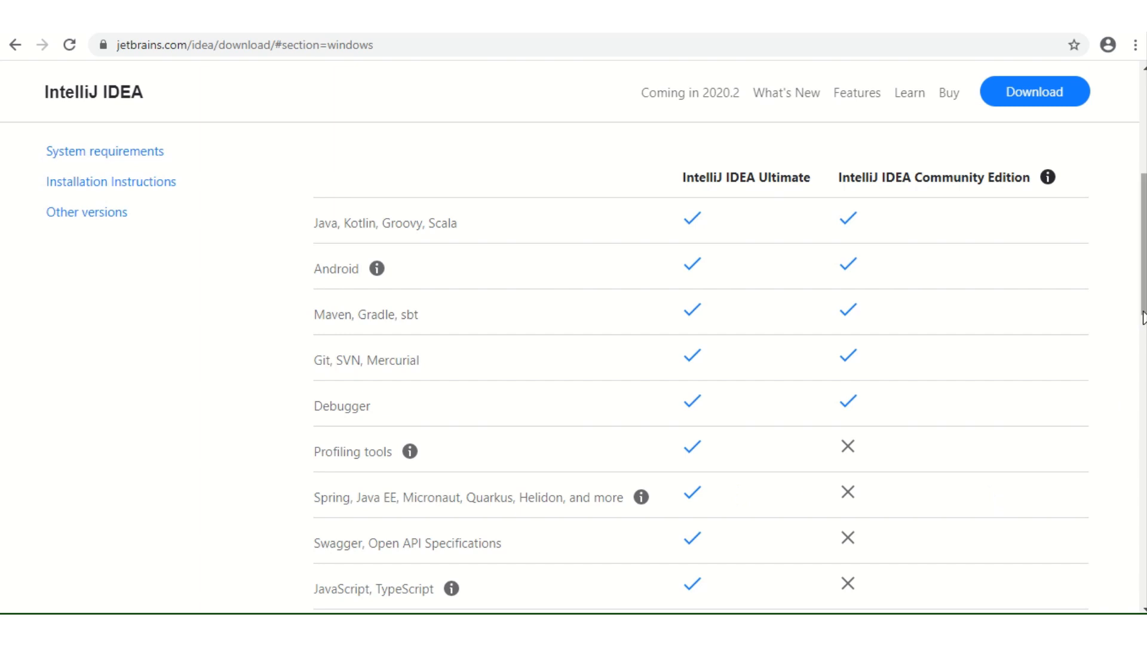
left_click_drag(1143, 275, 1143, 191)
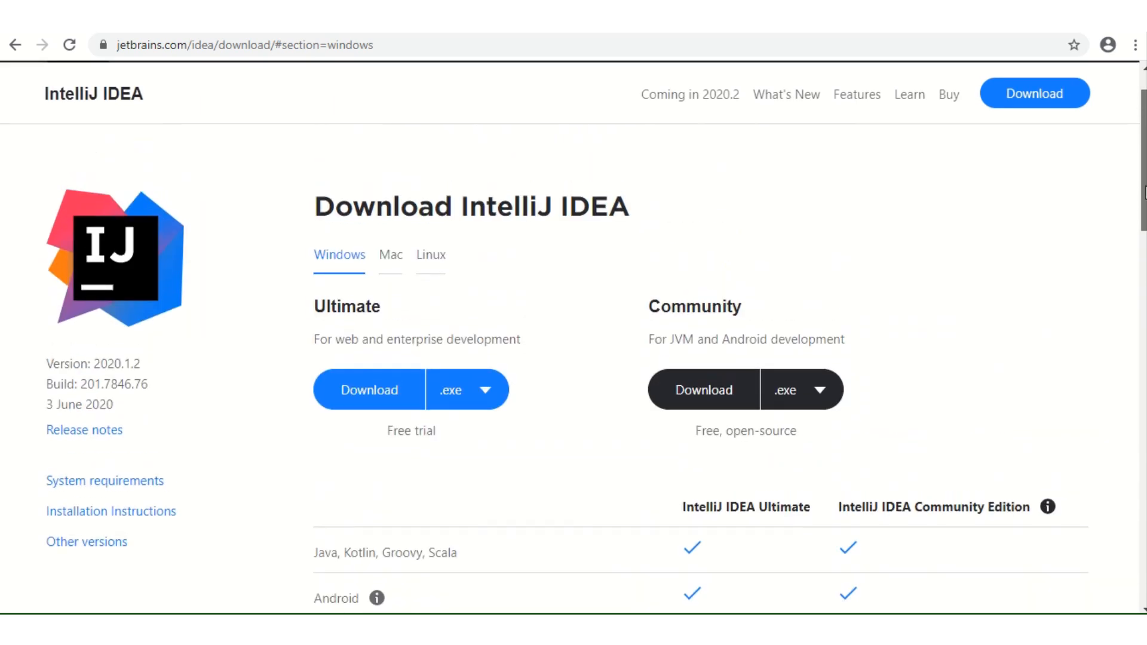
Start the Community edition download as a Windows (.zip) archive and cancel the running download
left_click(822, 390)
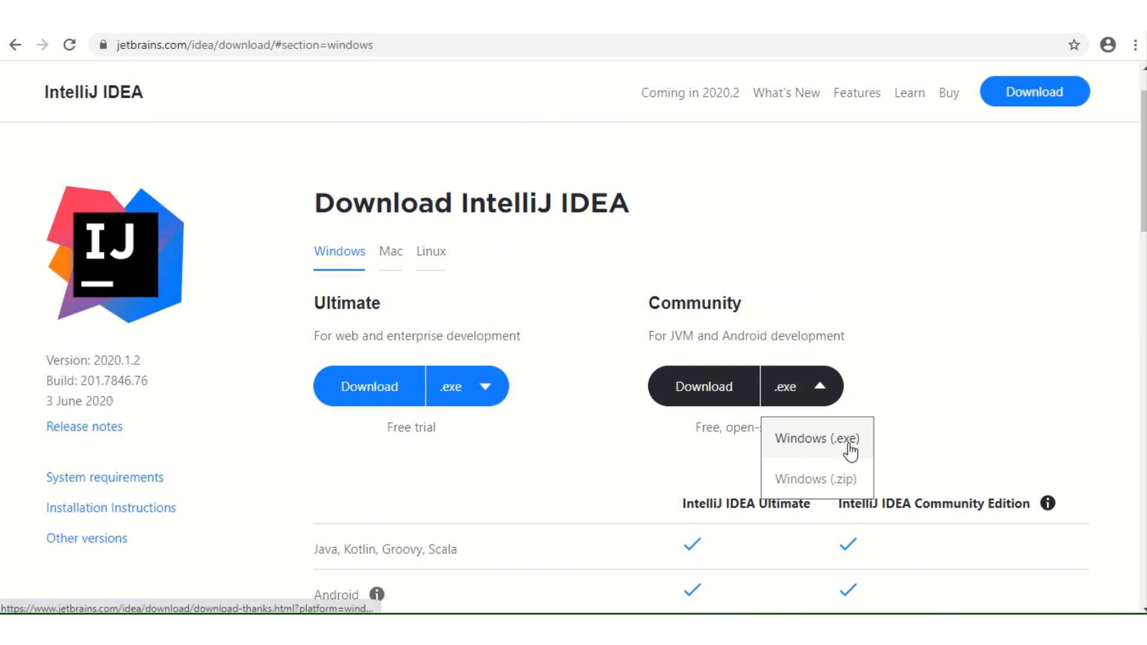
left_click(839, 484)
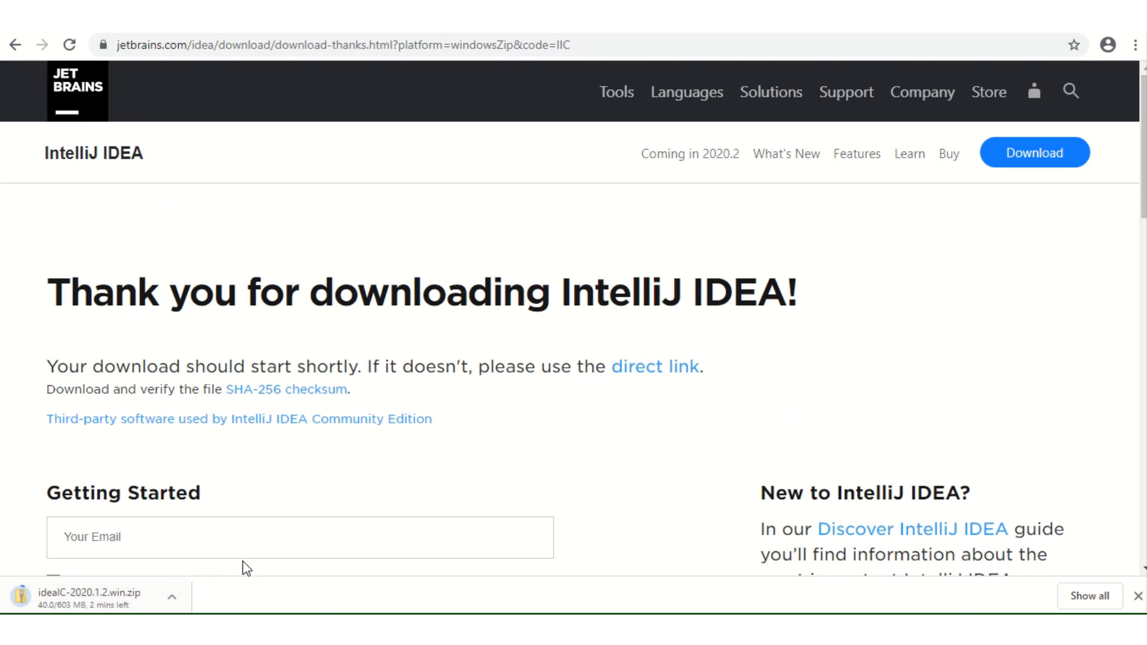
left_click(181, 597)
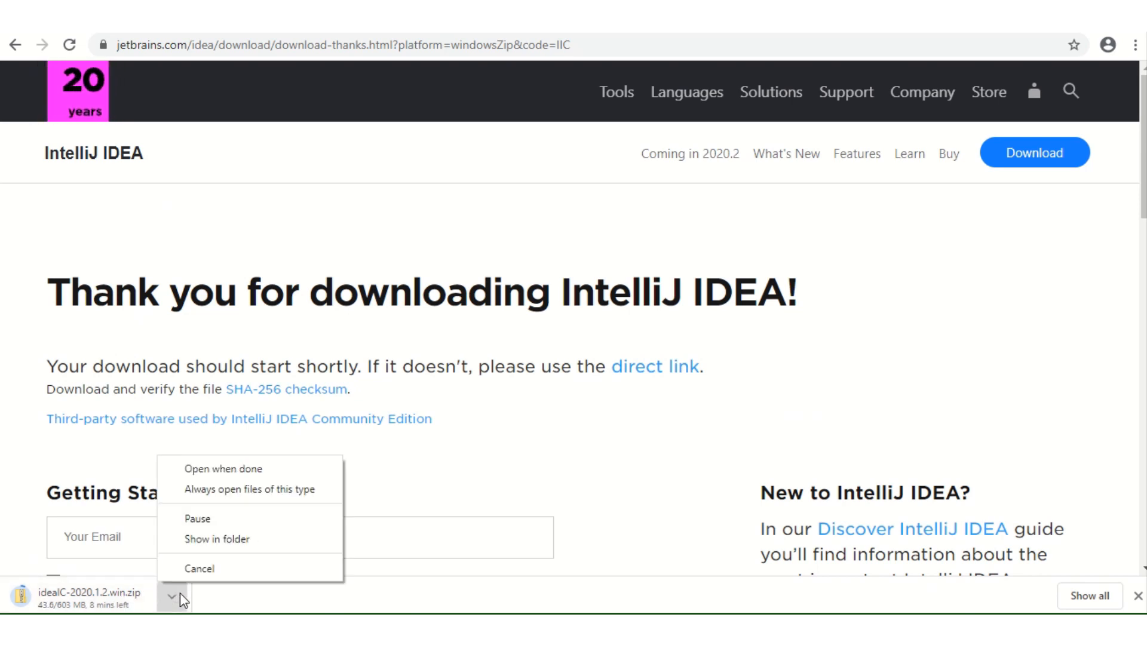
left_click(210, 574)
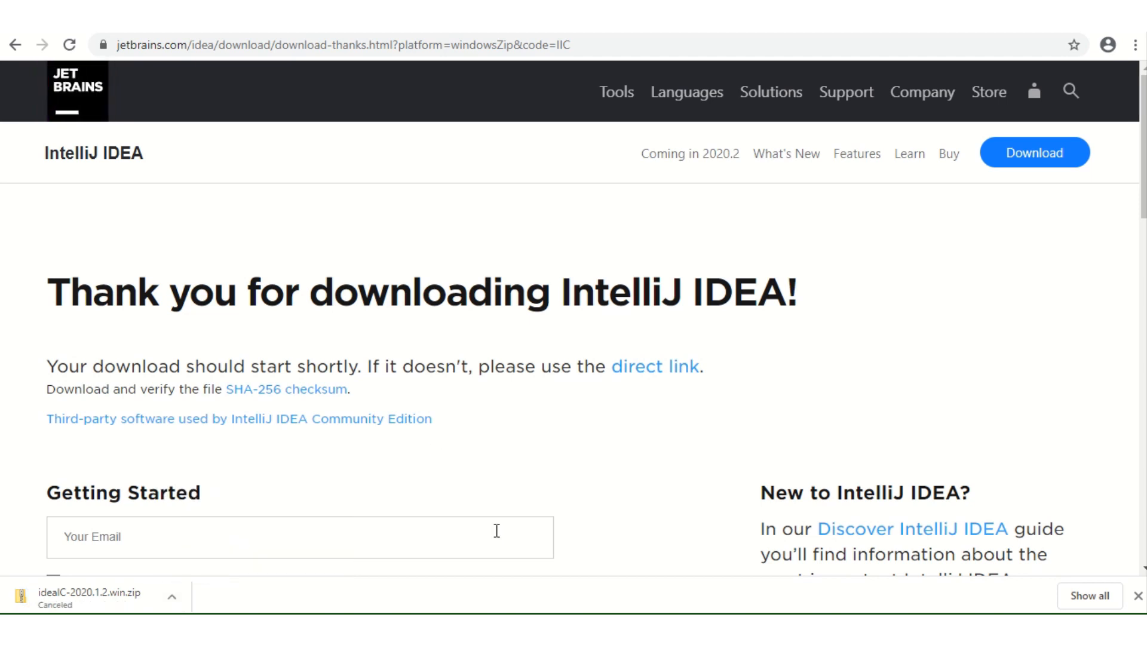
Switch to File Explorer's Software folder and open the bin folder inside the extracted ideaIC-2020.1.2.win folder
left_click(449, 538)
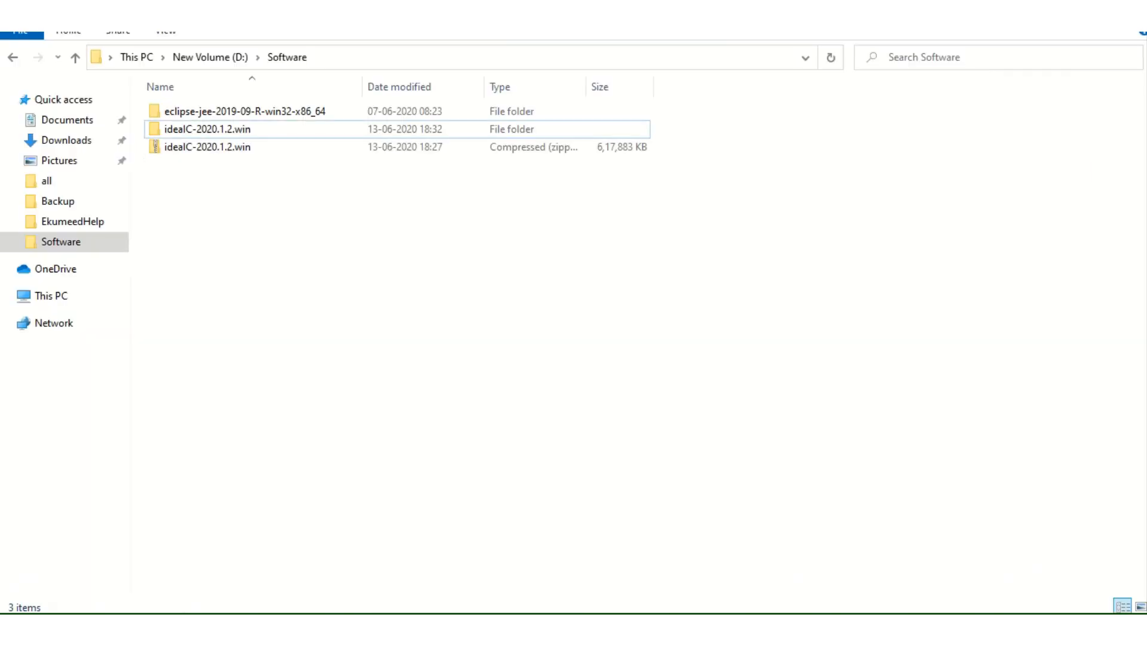
left_click(202, 151)
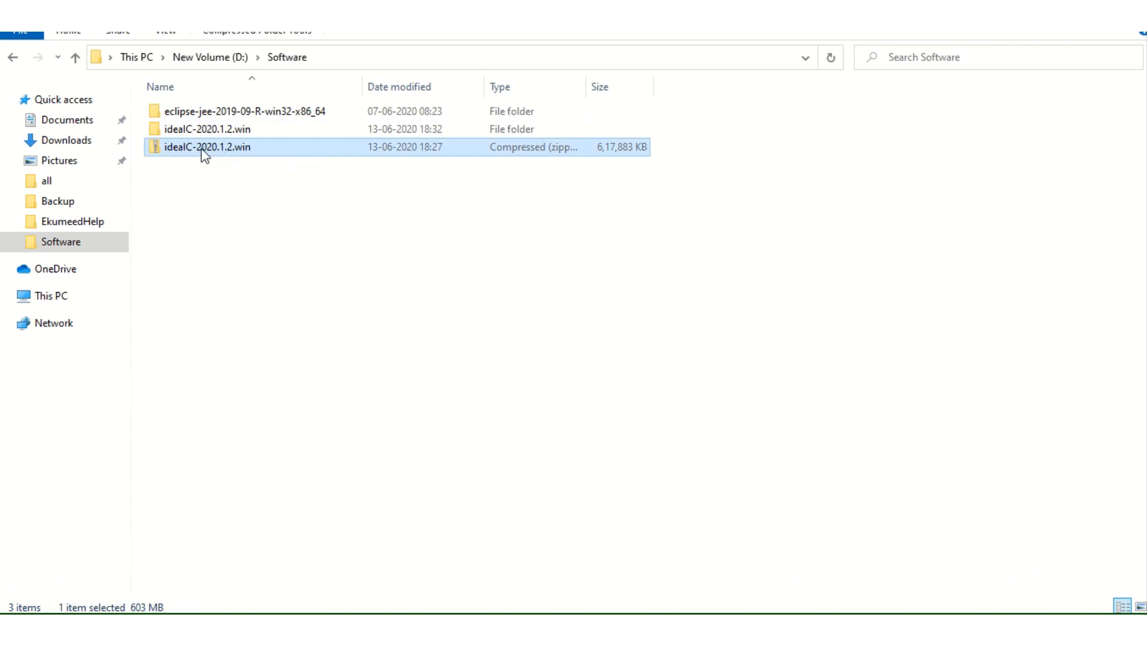
left_click(186, 133)
double_click(187, 130)
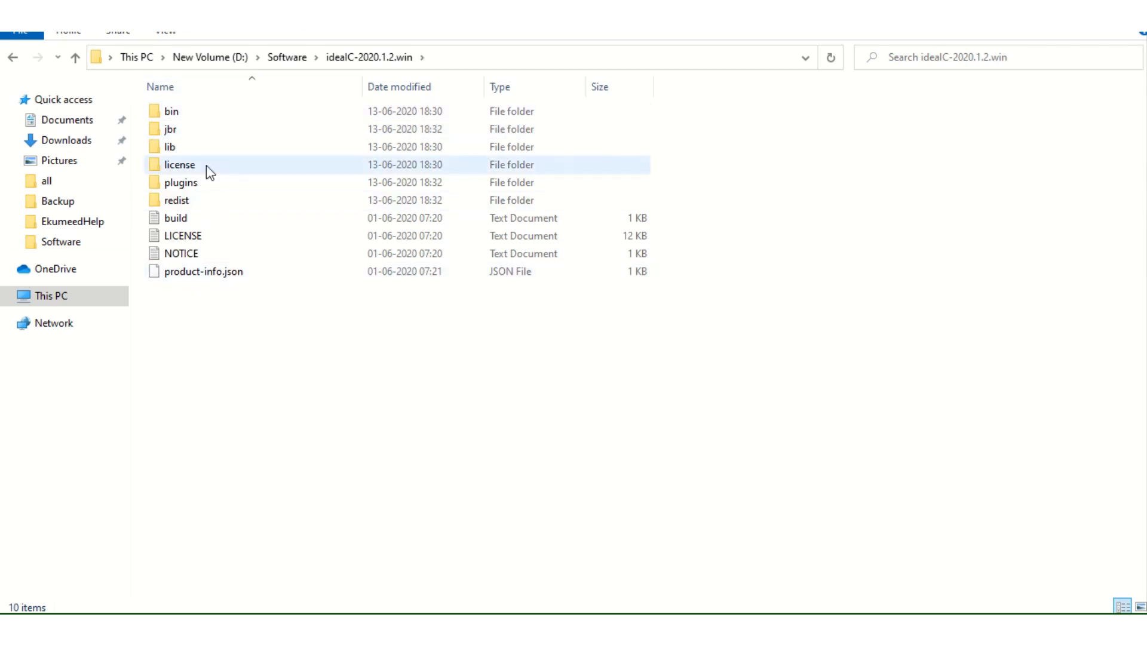
double_click(192, 112)
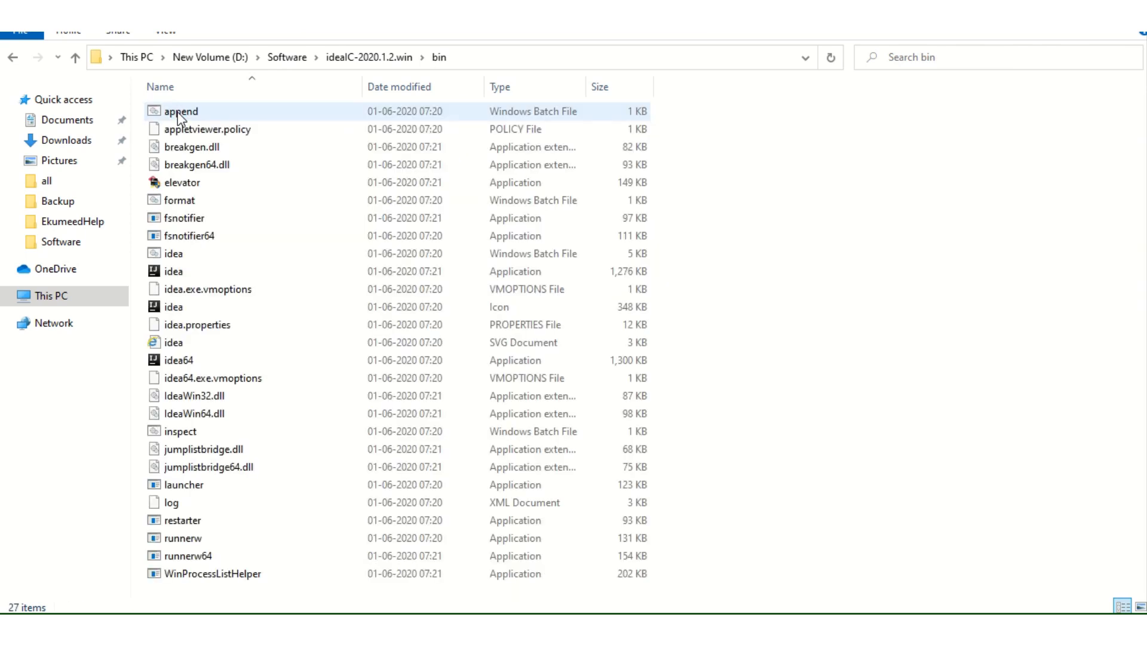
Launch IntelliJ IDEA with the idea64 application in the bin folder
left_click(191, 275)
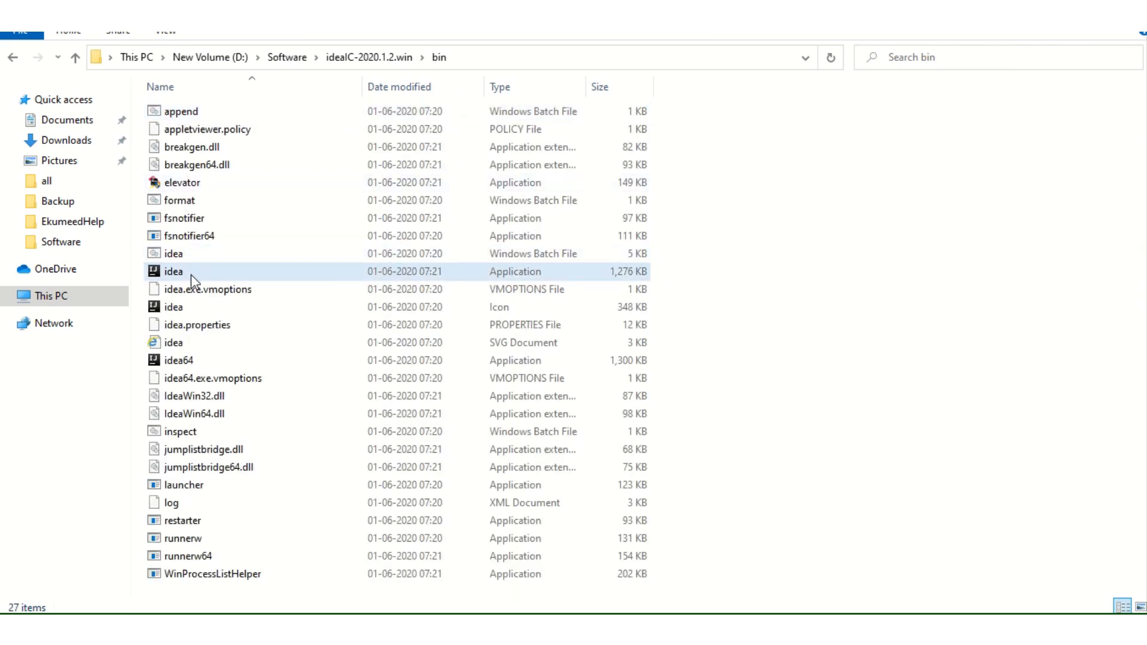
left_click(188, 309)
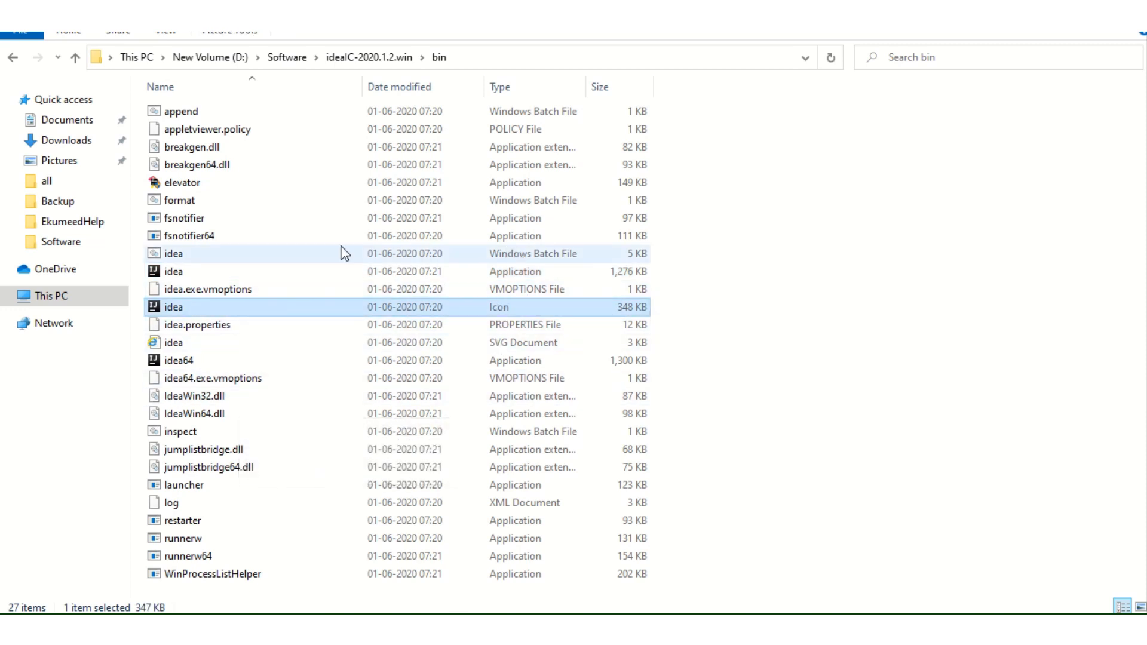
left_click(324, 267)
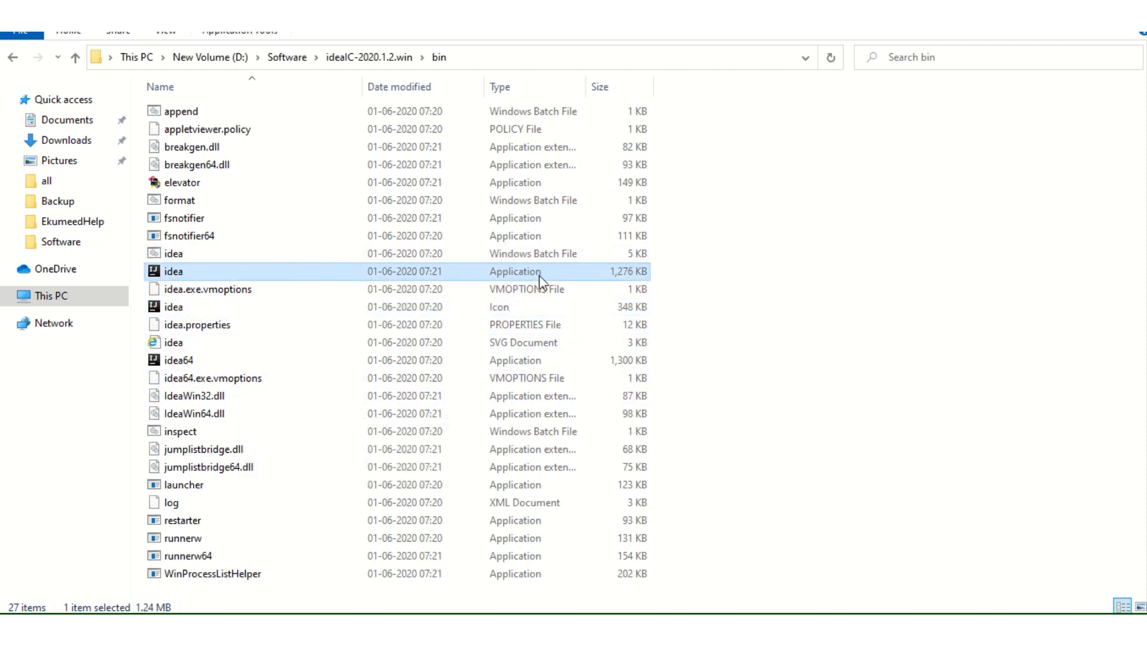
left_click(177, 366)
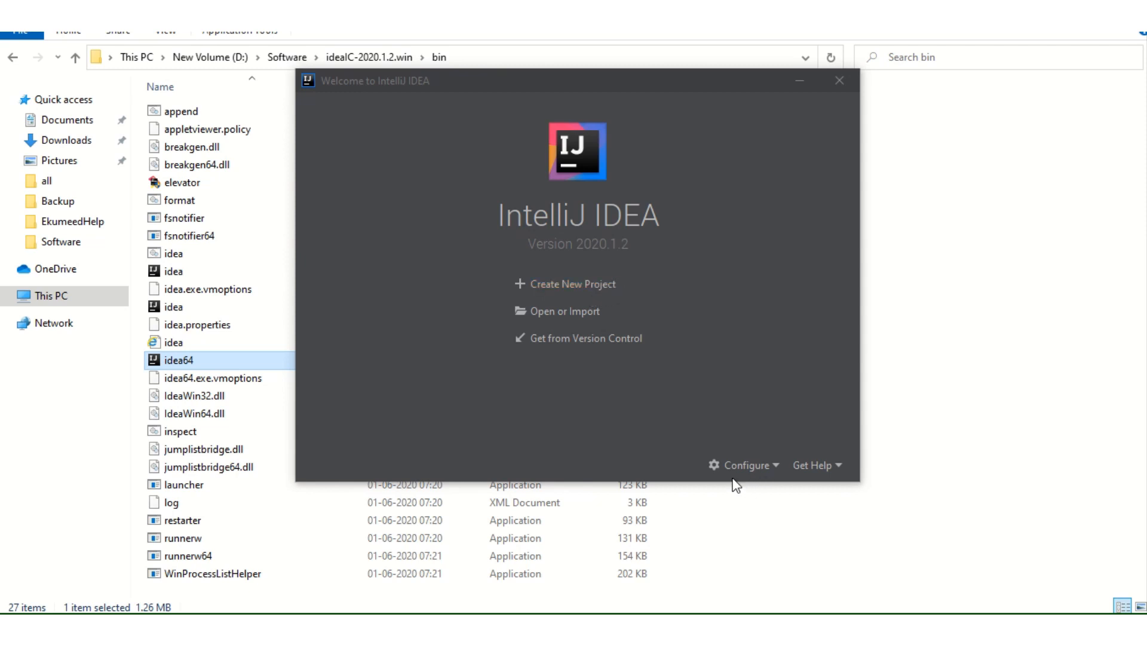
Open the structure settings for new projects and display the Project settings after checking Libraries
left_click(778, 468)
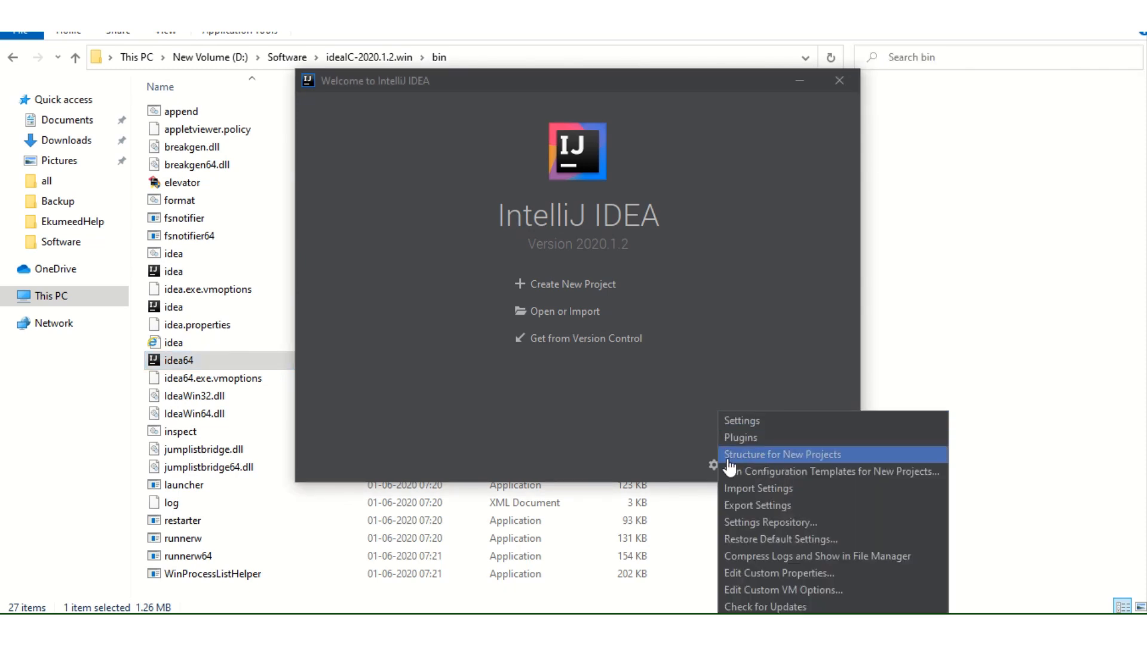
left_click(784, 455)
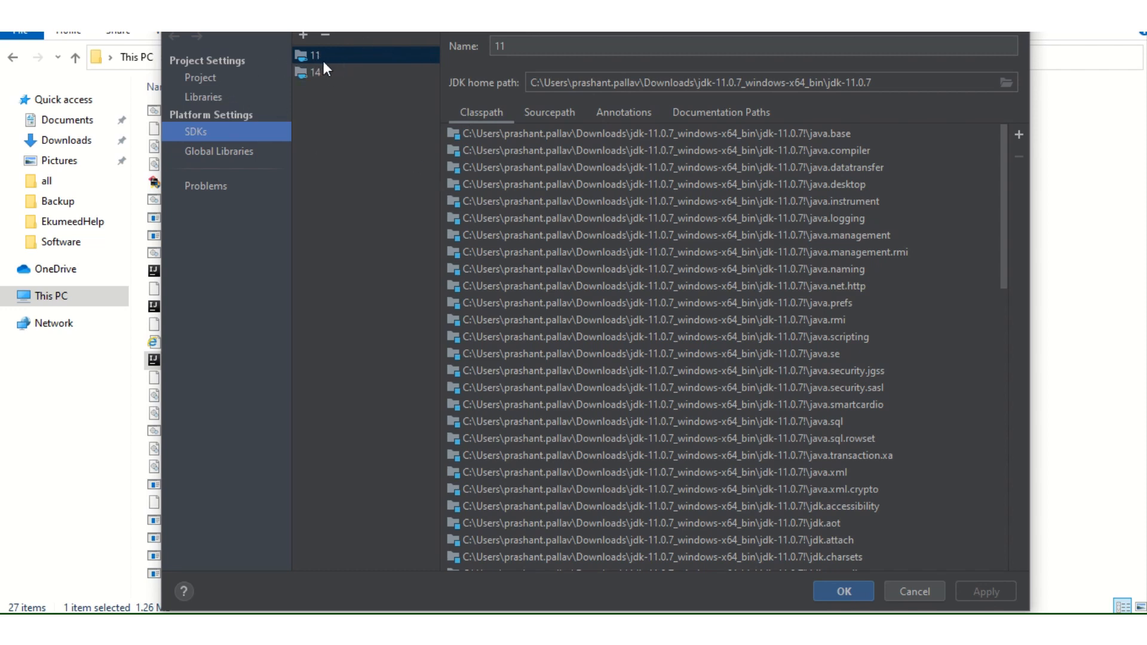
left_click(203, 99)
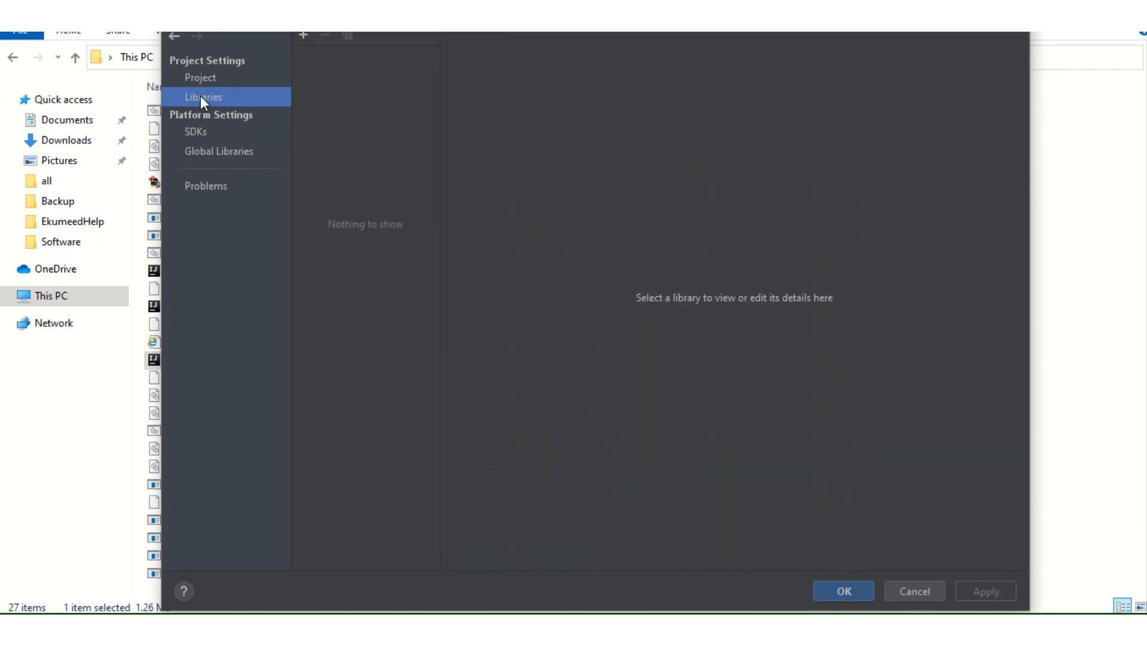
left_click(196, 77)
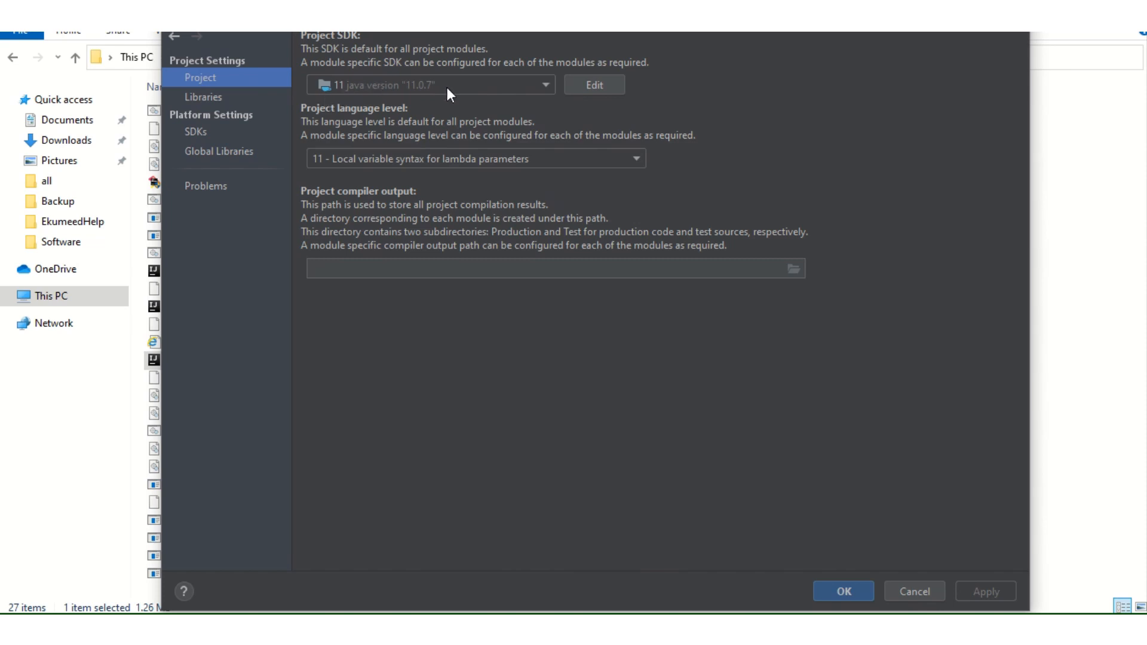
Set the project SDK to <No SDK> and try adding a JDK, cancelling the home directory selection
left_click(472, 85)
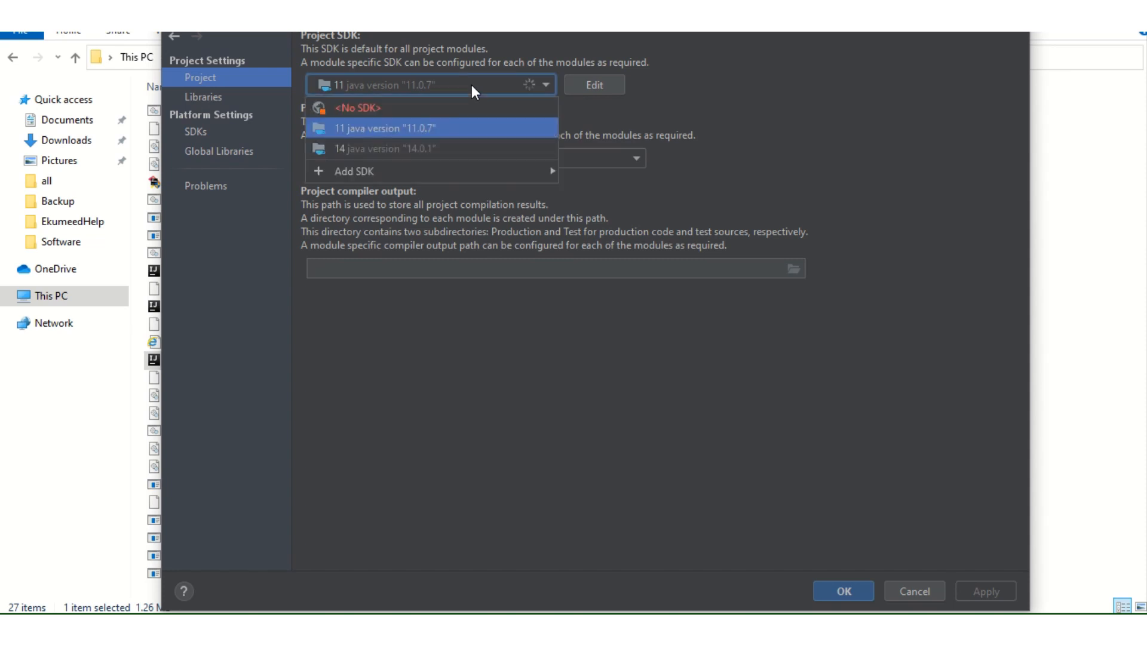
left_click(360, 111)
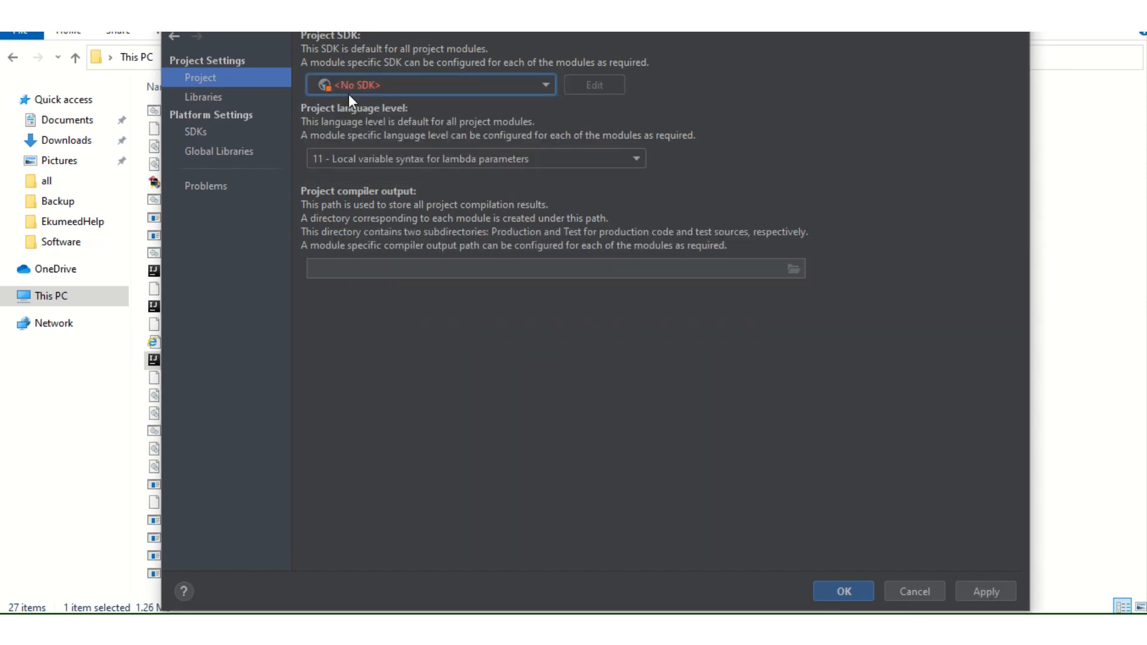
left_click(381, 85)
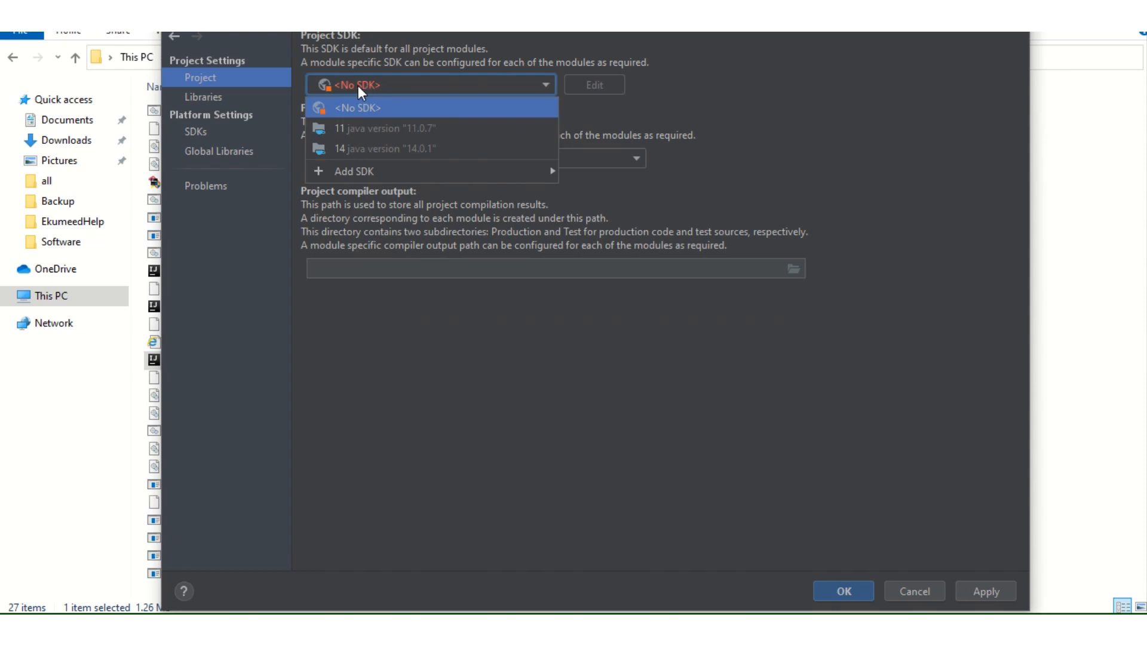
mouse_move(361, 178)
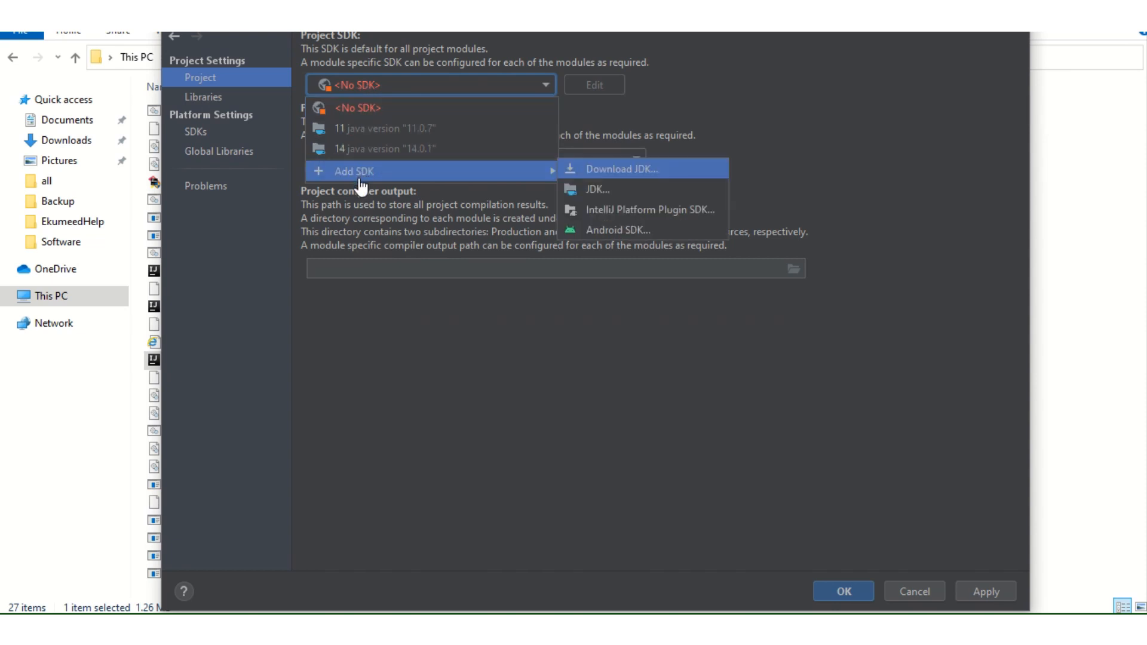
left_click(606, 192)
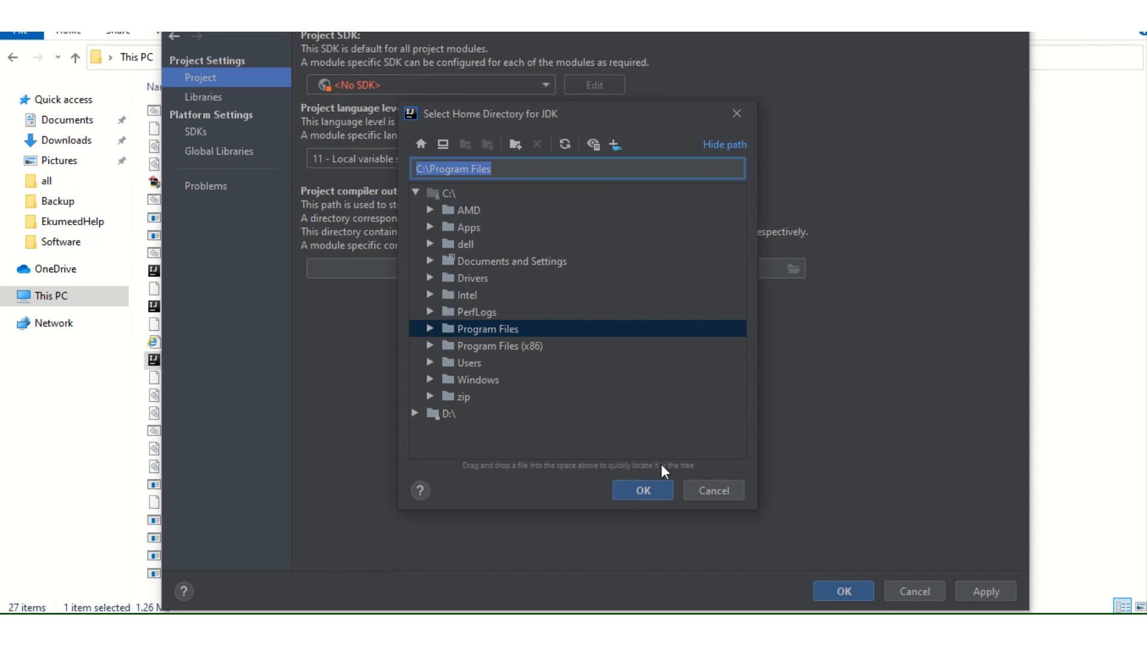
left_click(713, 495)
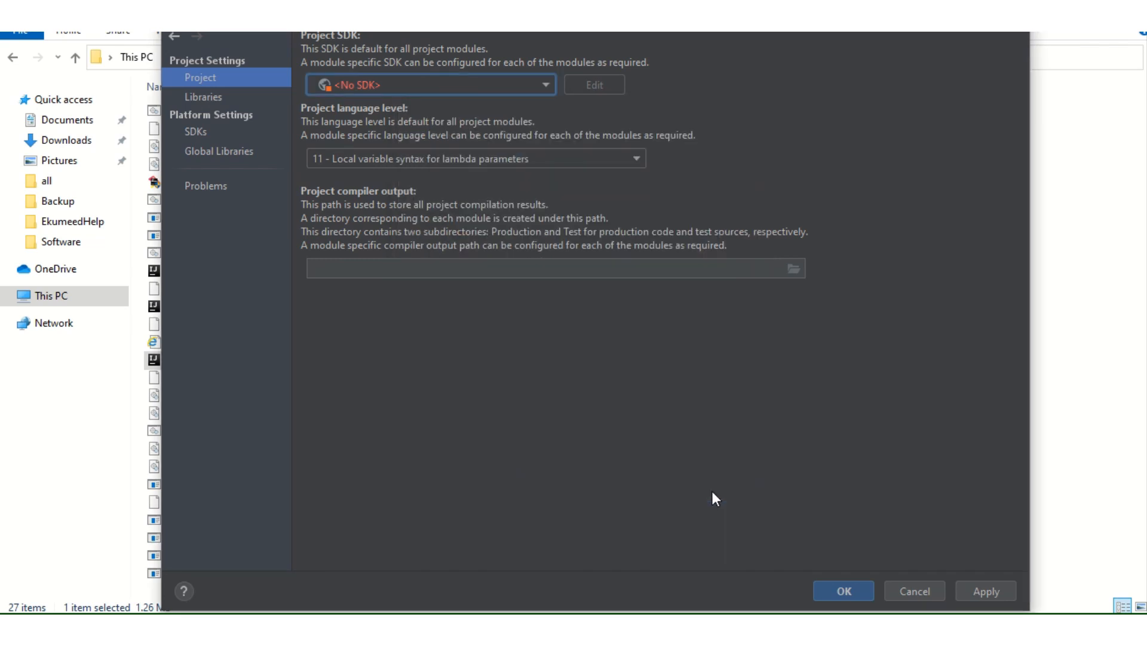
Set the project SDK to 11 (java version "11.0.7") and open that SDK's details for editing its name
left_click(407, 80)
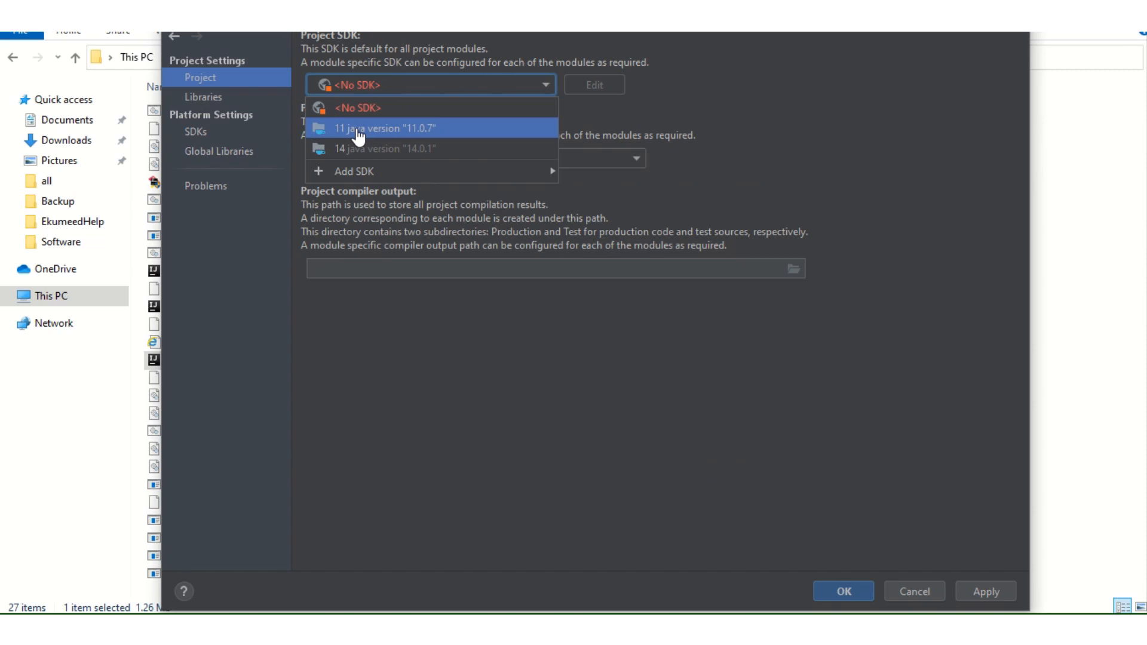
left_click(358, 129)
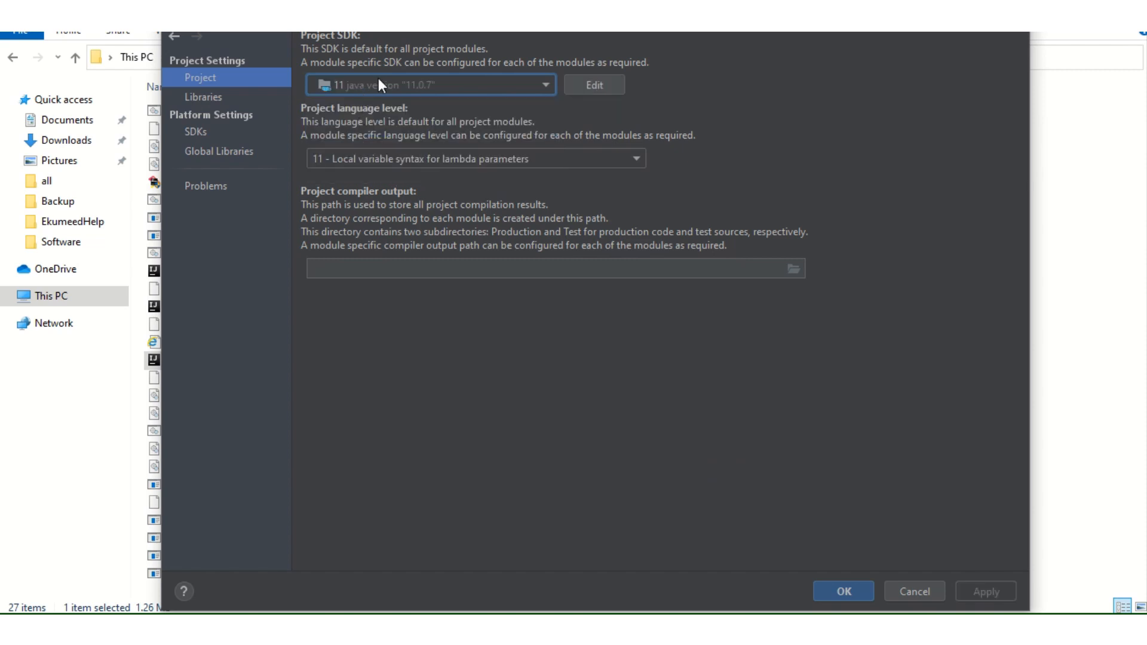
left_click(589, 85)
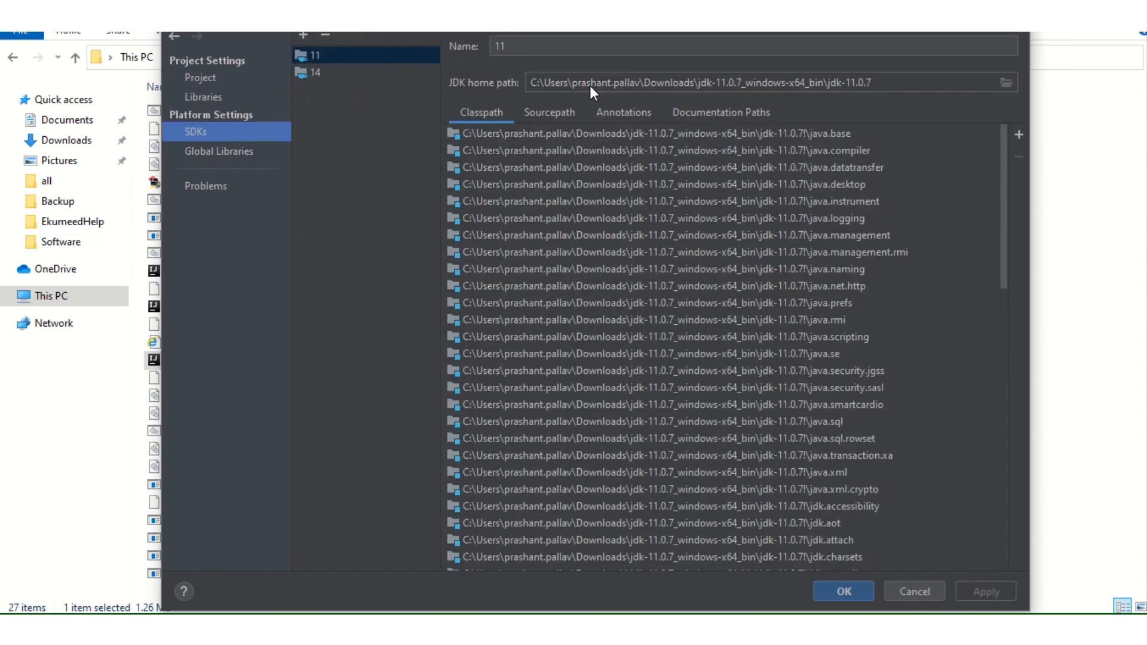
left_click_drag(538, 46, 482, 44)
left_click(505, 46)
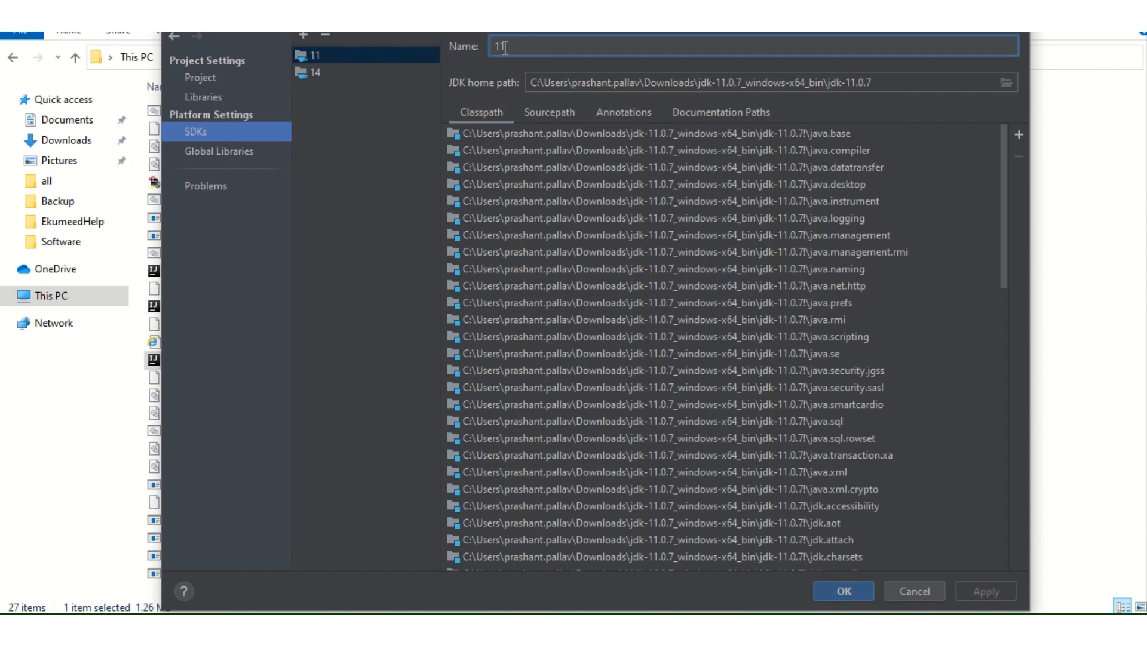
Review SDK 11's name and JDK home path, and close the structure settings without saving
left_click_drag(505, 47, 482, 48)
left_click_drag(538, 83, 754, 84)
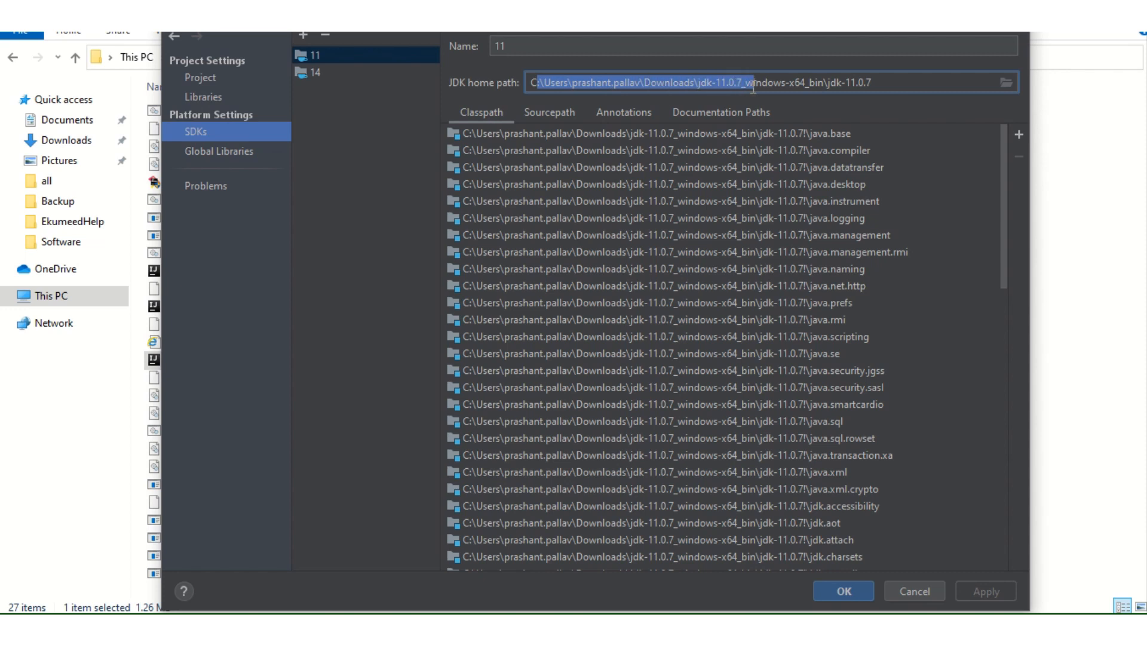
left_click(819, 88)
left_click_drag(828, 84, 752, 86)
left_click(879, 85)
left_click(751, 86)
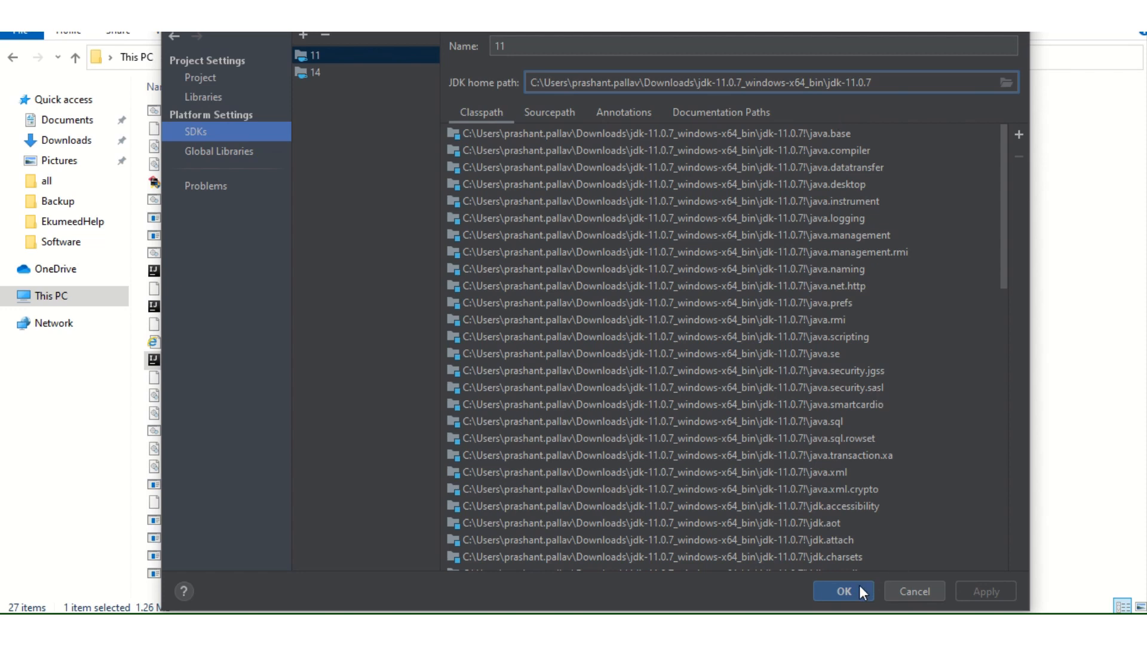
left_click(905, 596)
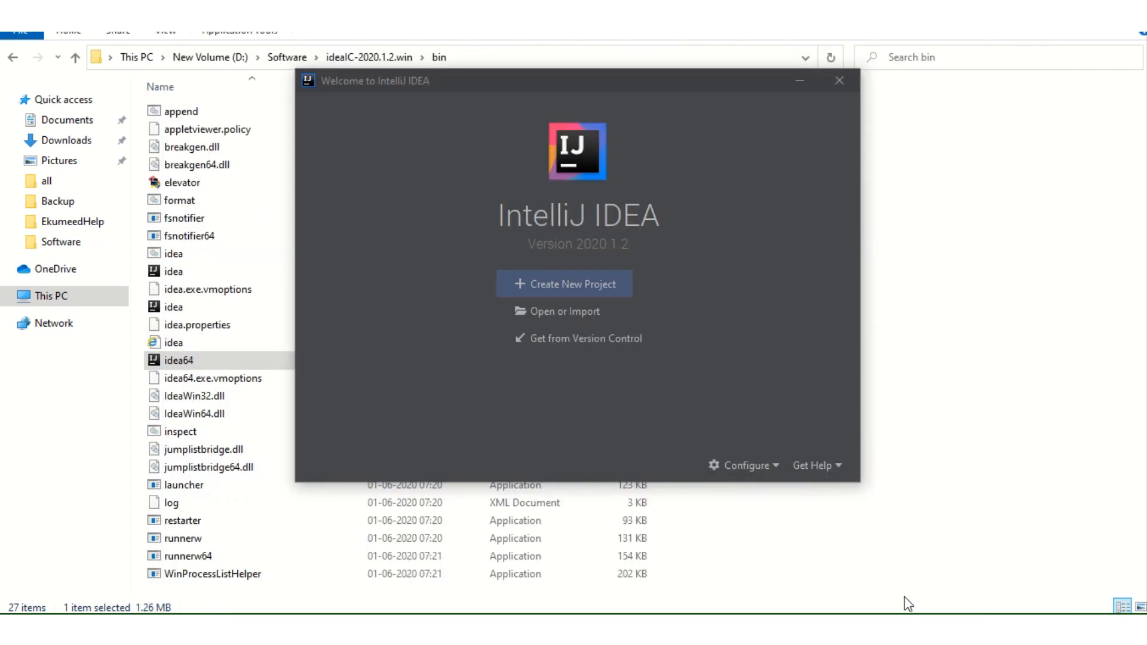
left_click(771, 466)
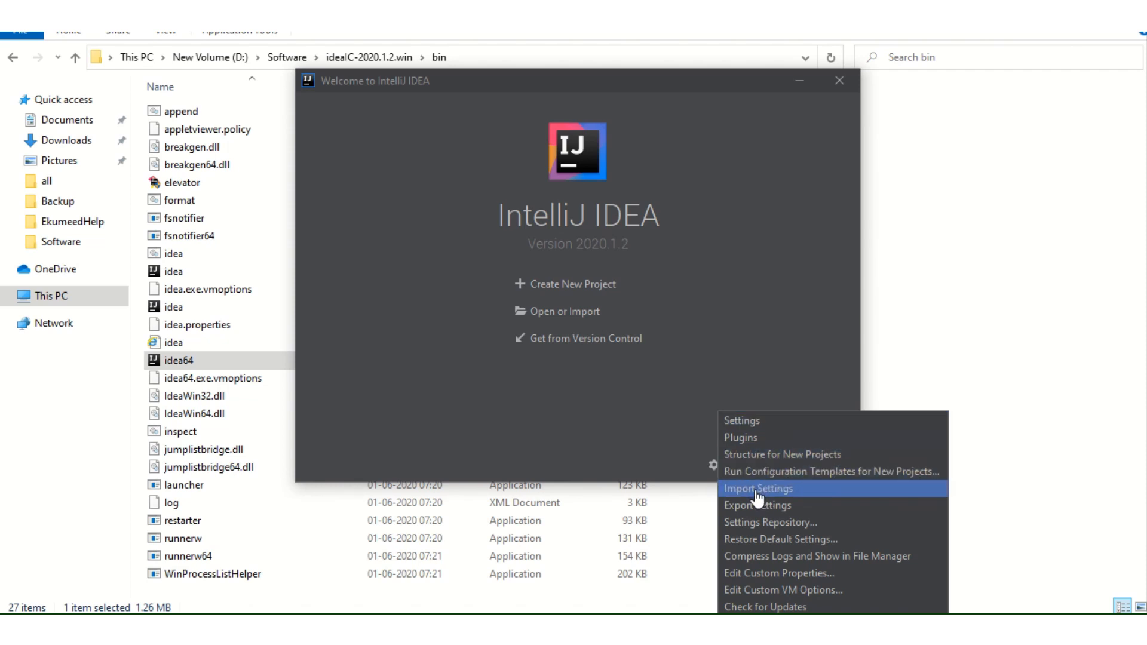
left_click(756, 489)
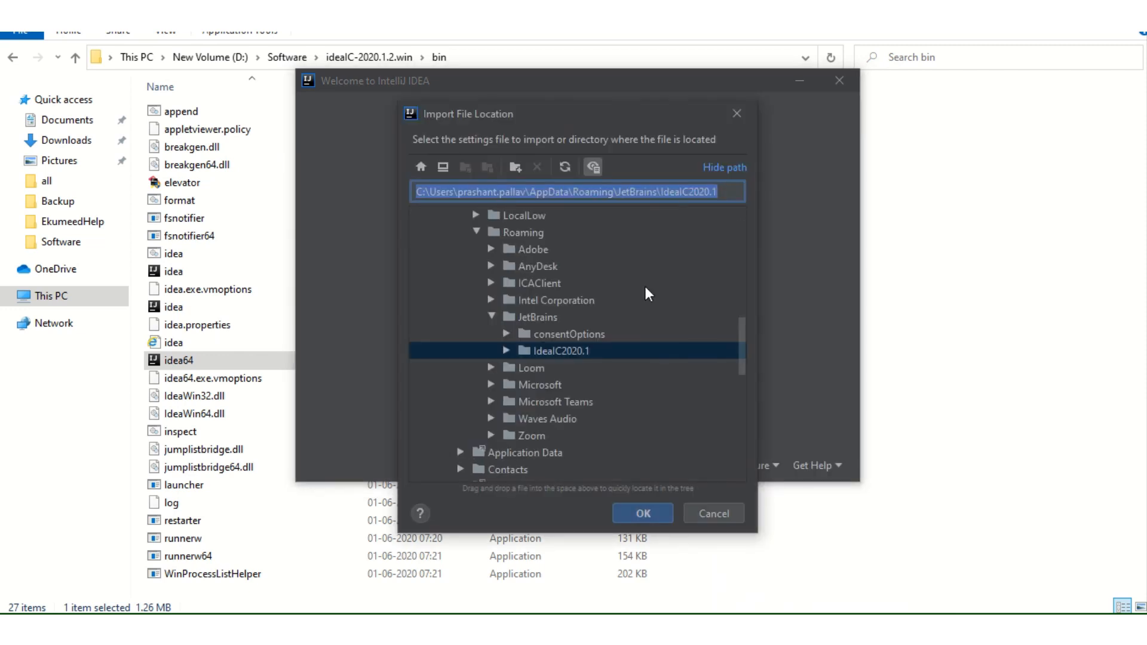
left_click(709, 514)
Open the IDE settings and display the Auto Import page of the general editor settings
left_click(755, 469)
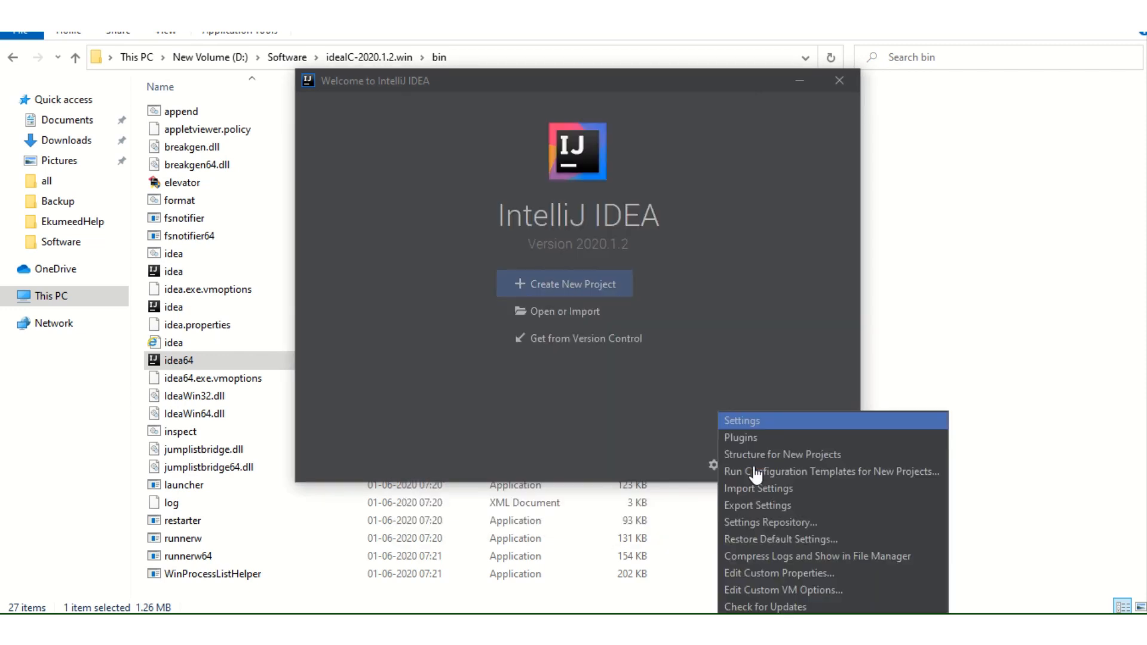
left_click(742, 421)
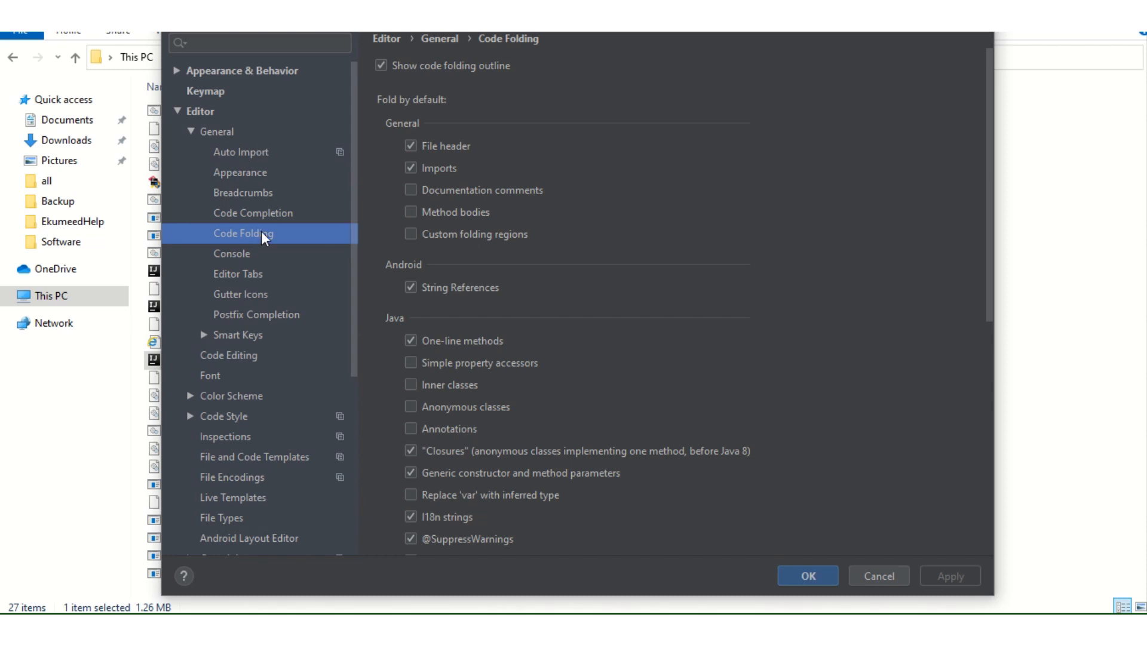
left_click(204, 112)
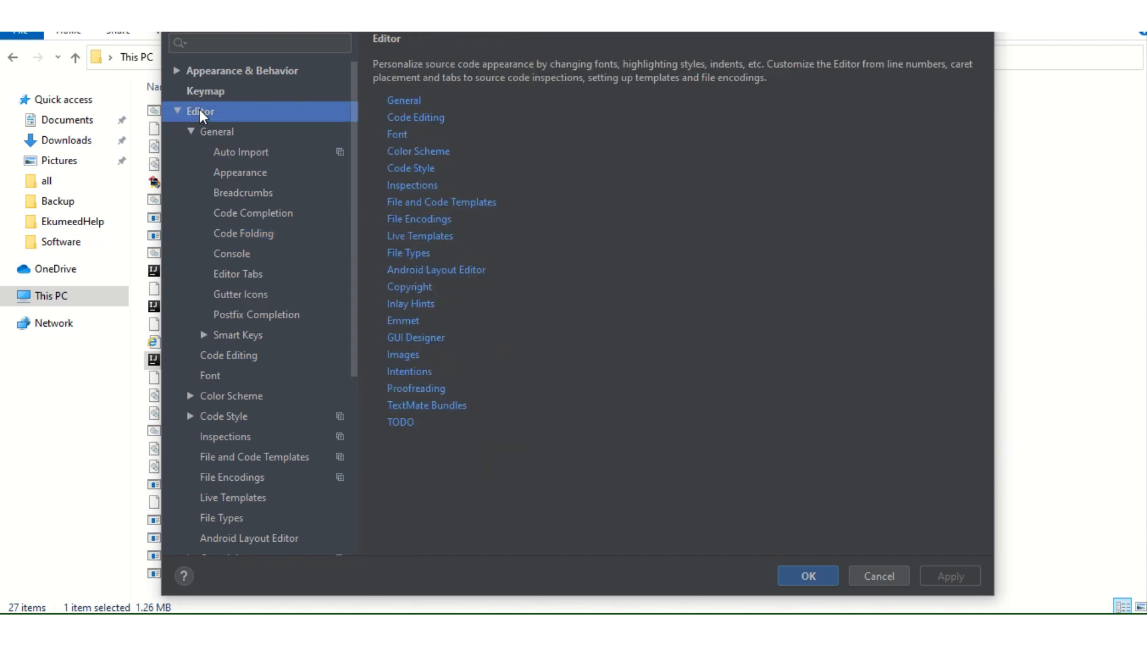
left_click(216, 138)
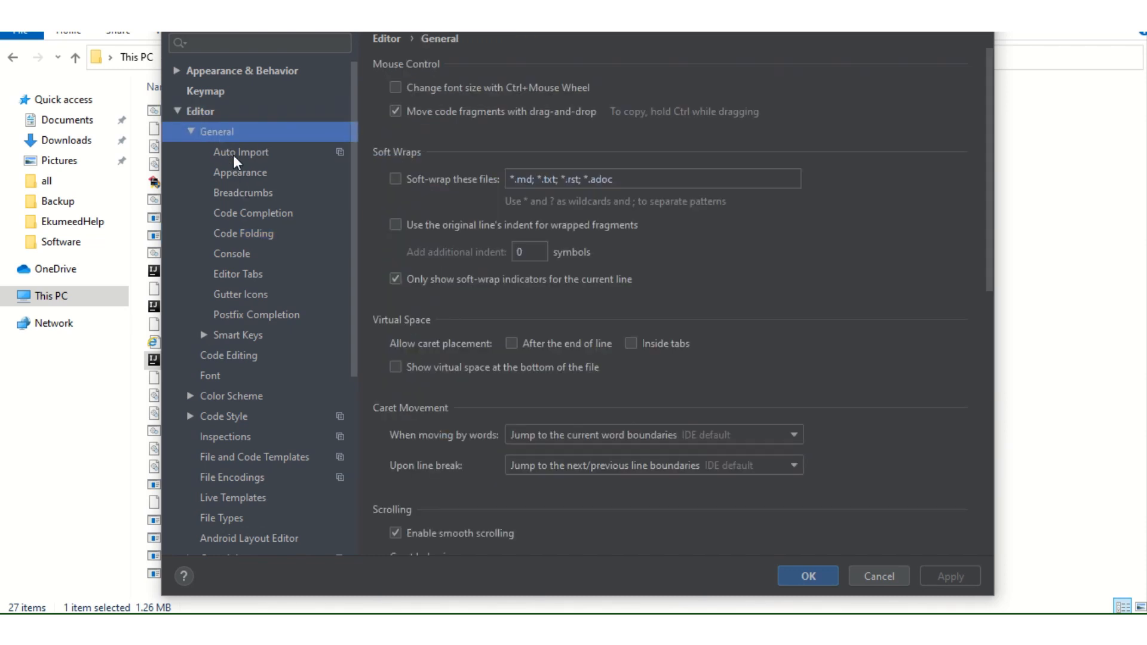
left_click(241, 154)
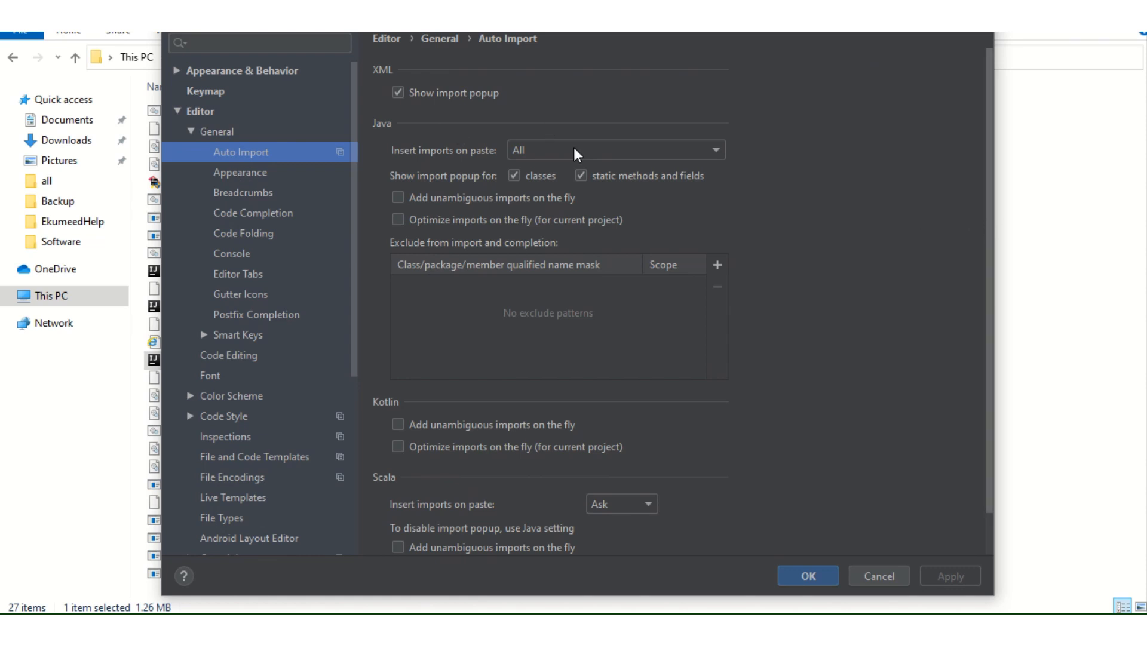
Switch the Java options for adding unambiguous imports and optimizing imports on the fly on and back off
left_click(398, 199)
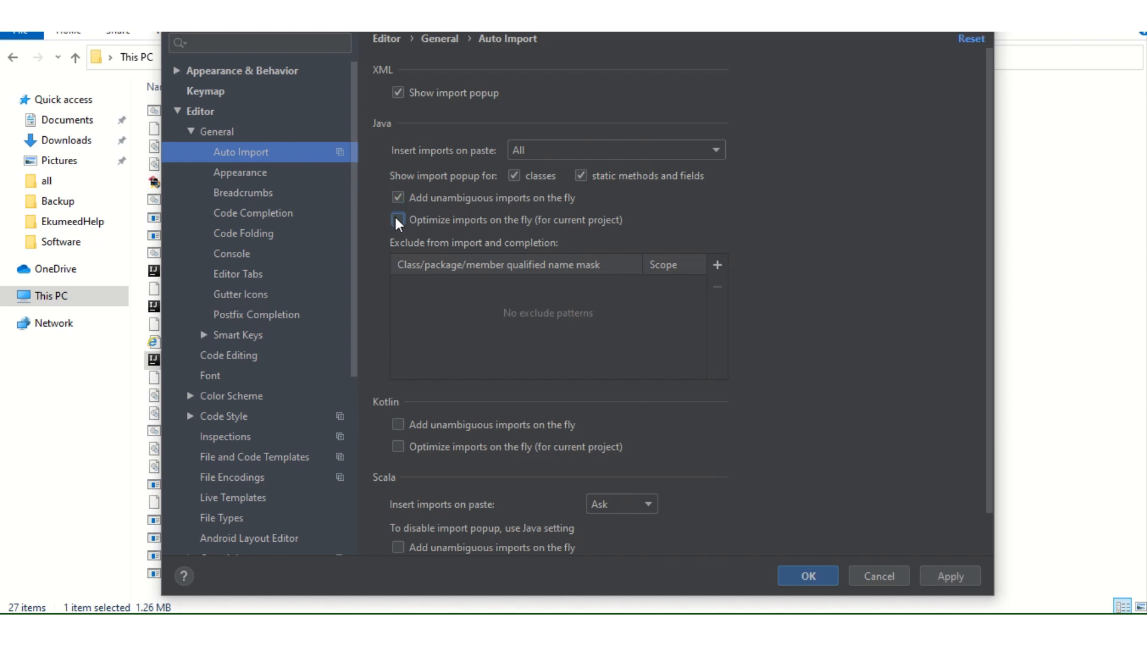
left_click(397, 219)
left_click(397, 197)
left_click(400, 219)
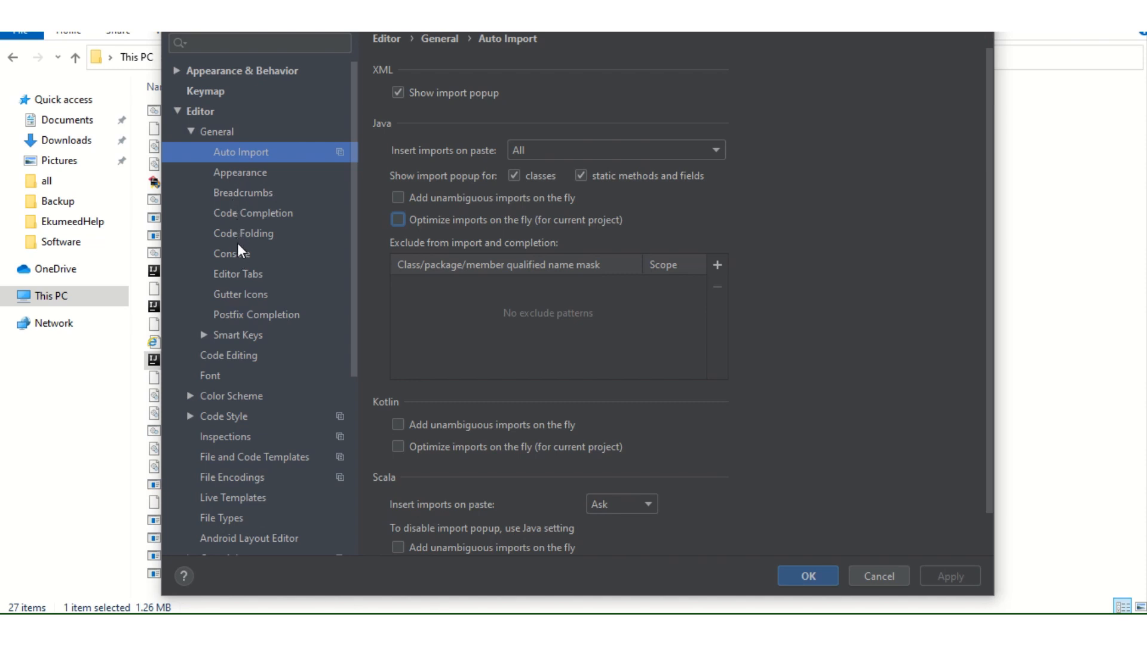
Disable default code folding for Imports, One-line methods, "Closures" and Generic constructor and method parameters, and save the settings
left_click(248, 199)
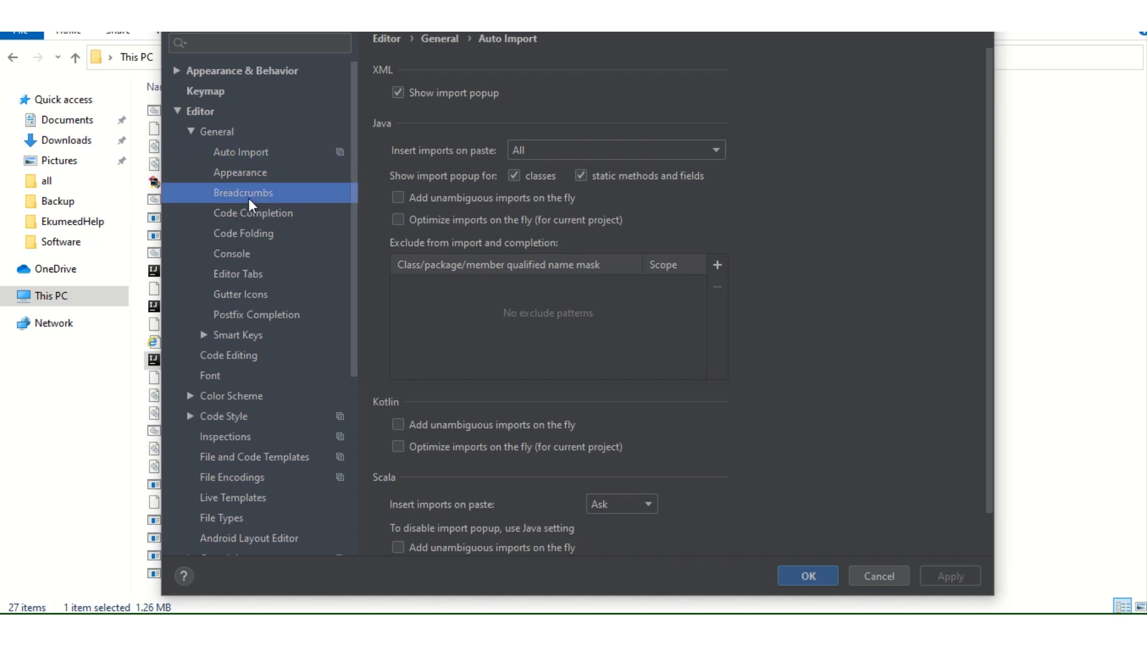
left_click(252, 212)
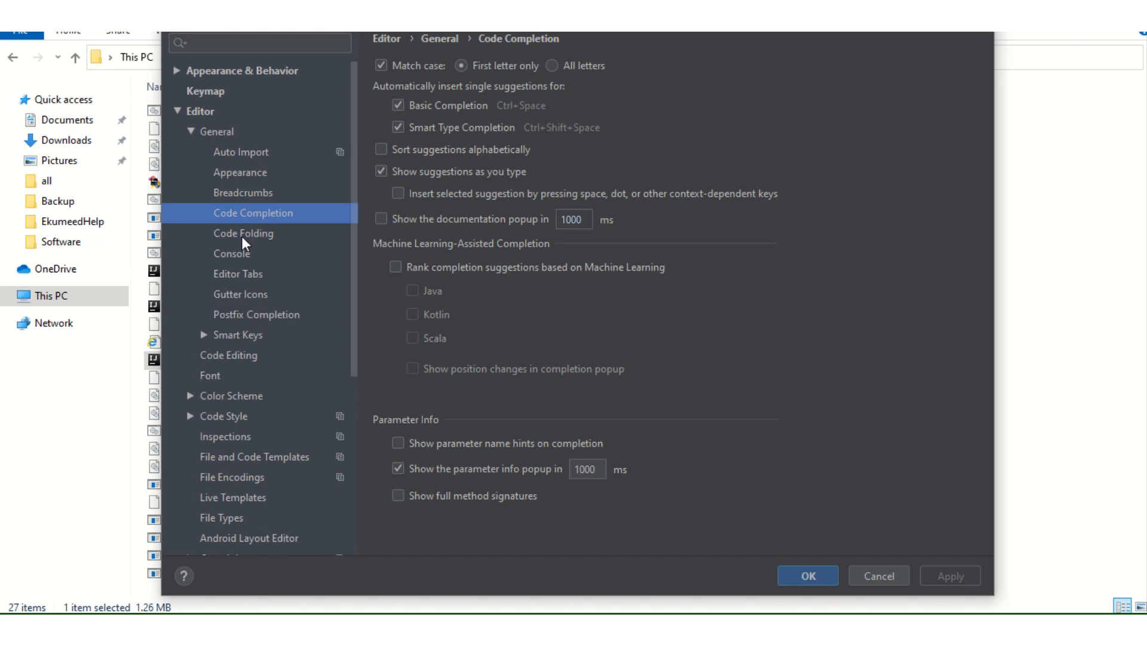
left_click(244, 241)
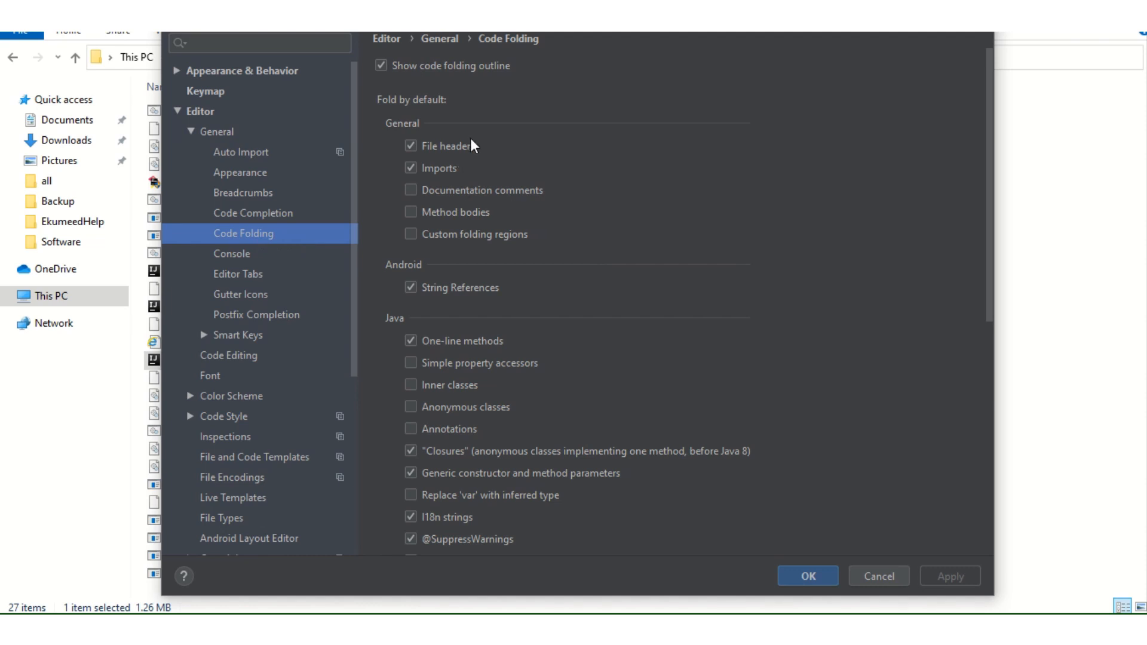
left_click(411, 168)
left_click(411, 452)
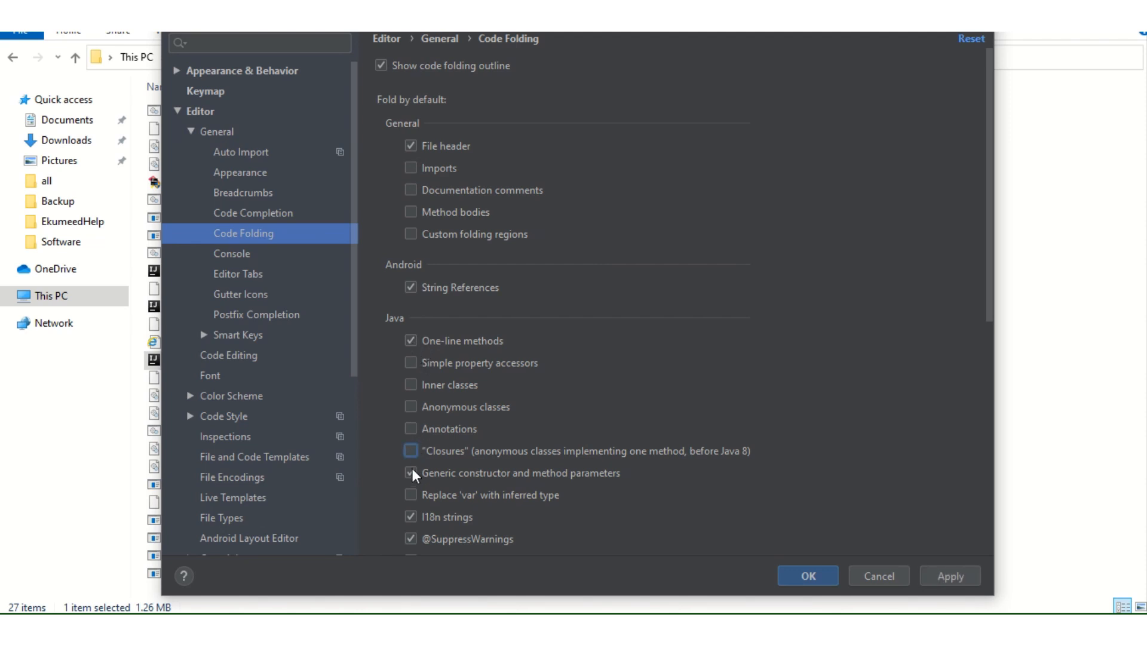
left_click(411, 473)
left_click(411, 342)
left_click(956, 579)
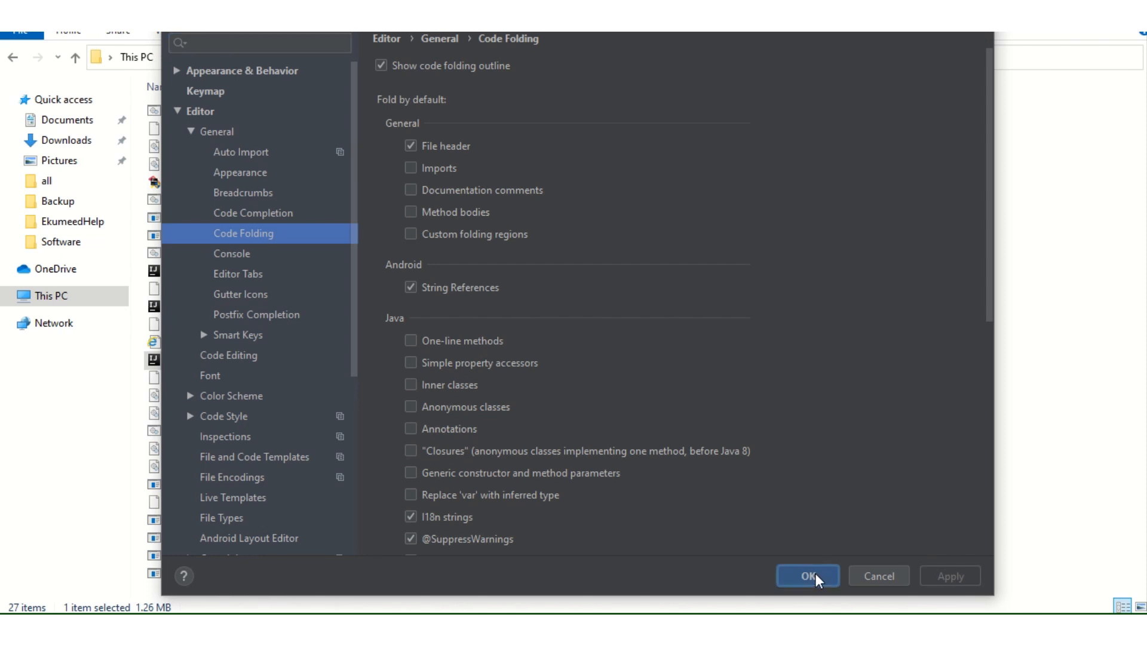
left_click(816, 576)
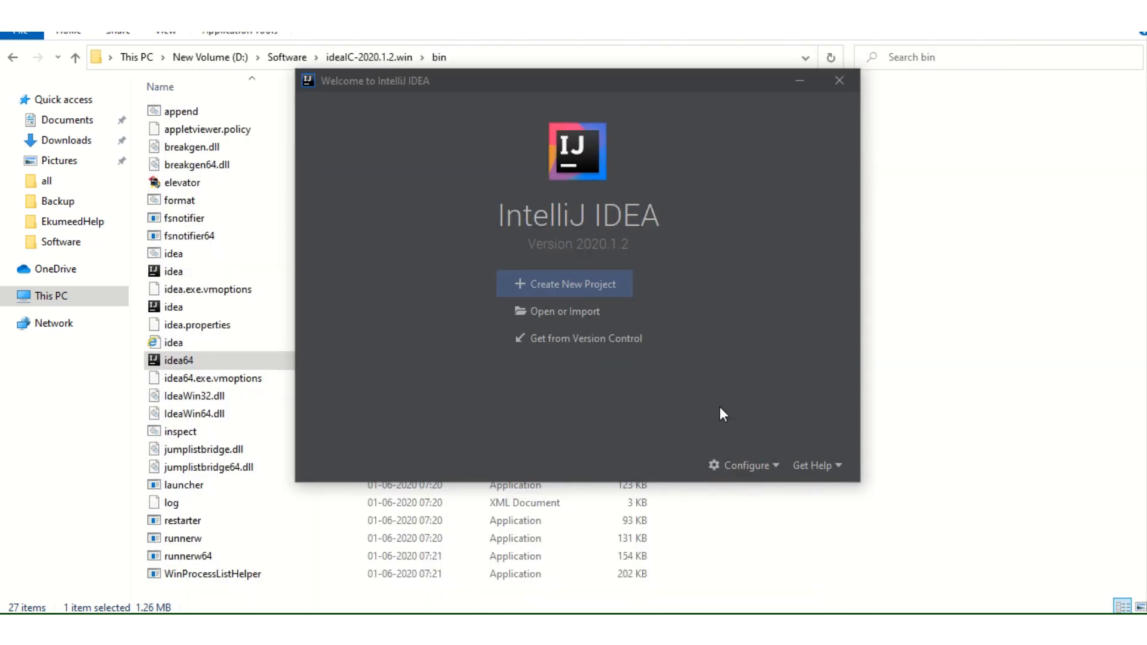
Start a new Java project with SDK 11, no additional frameworks and no template, and name it HelloJava
left_click(580, 288)
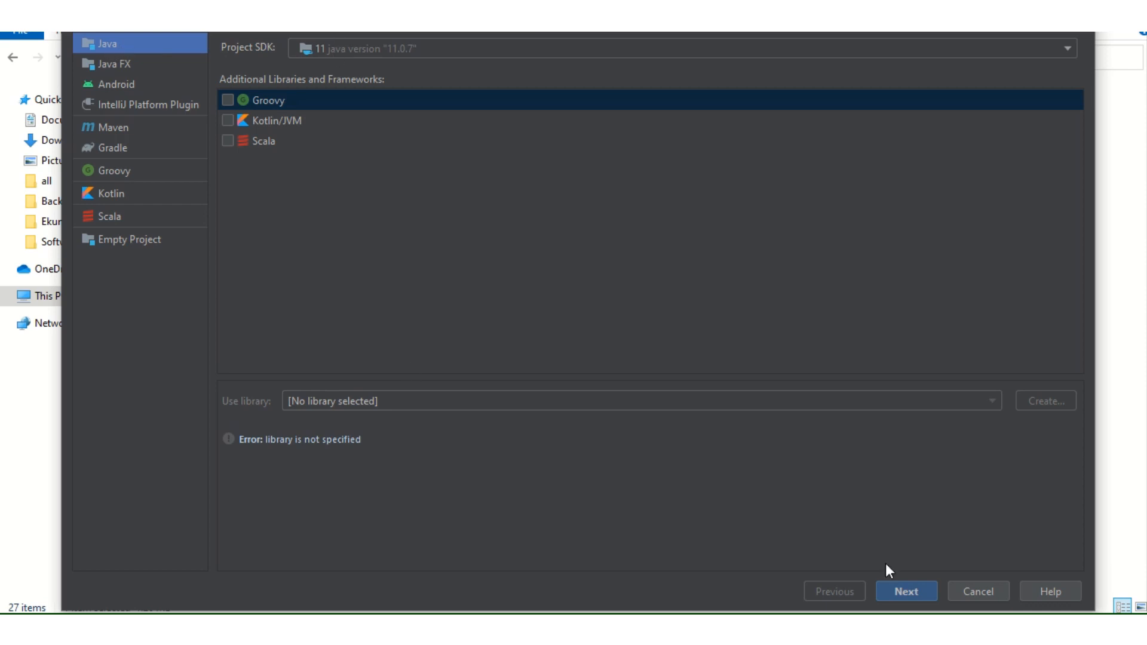
left_click(912, 591)
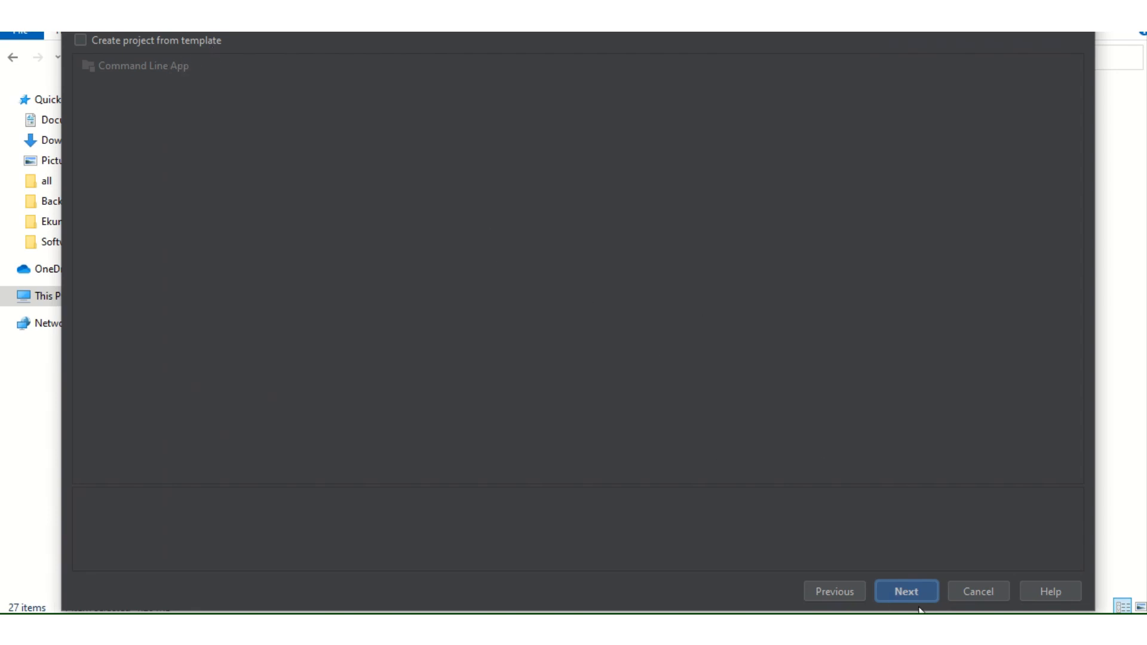
left_click(906, 592)
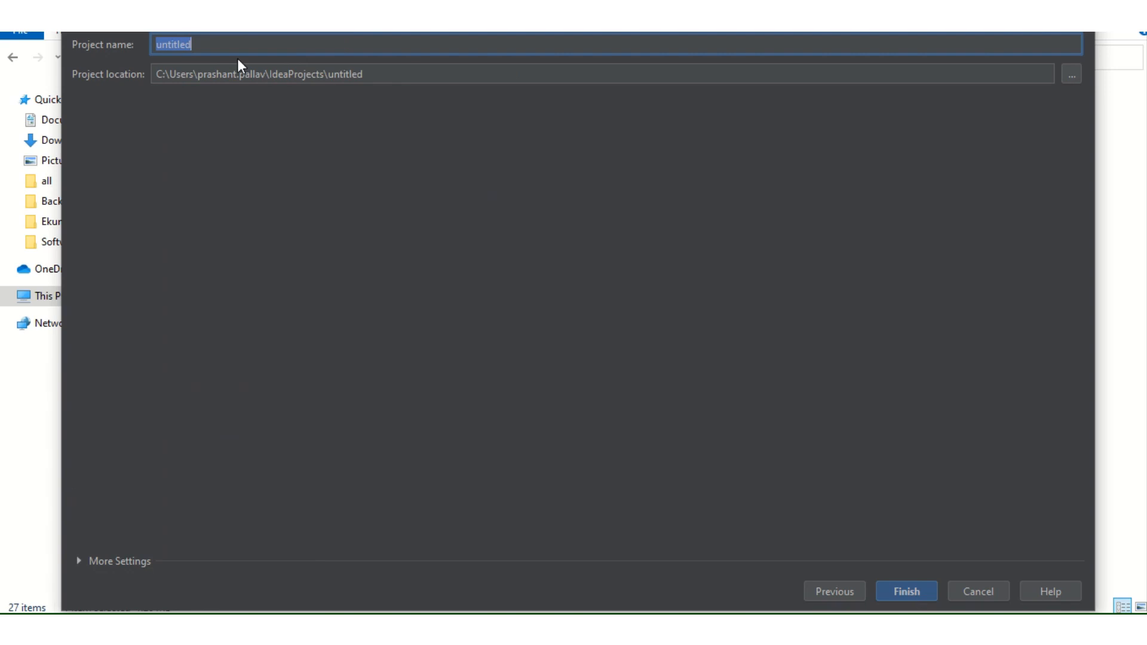
left_click(210, 48)
left_click_drag(210, 47, 113, 54)
type("HelloJava")
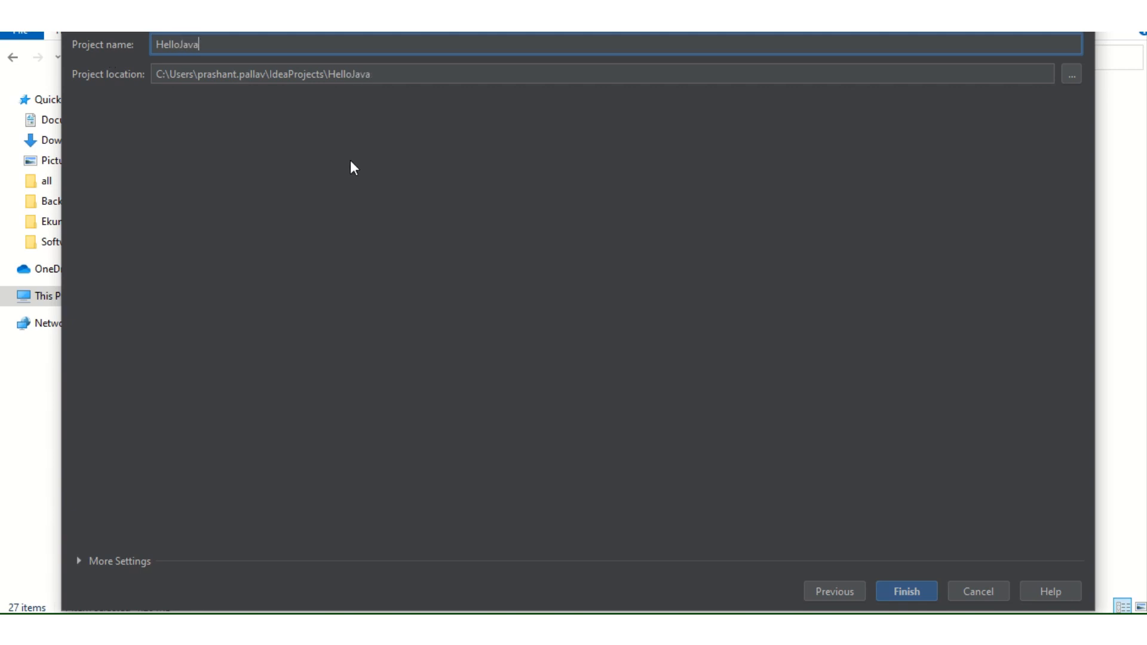
Review the project name and the folders in the default project location path
double_click(206, 46)
left_click_drag(381, 76, 352, 78)
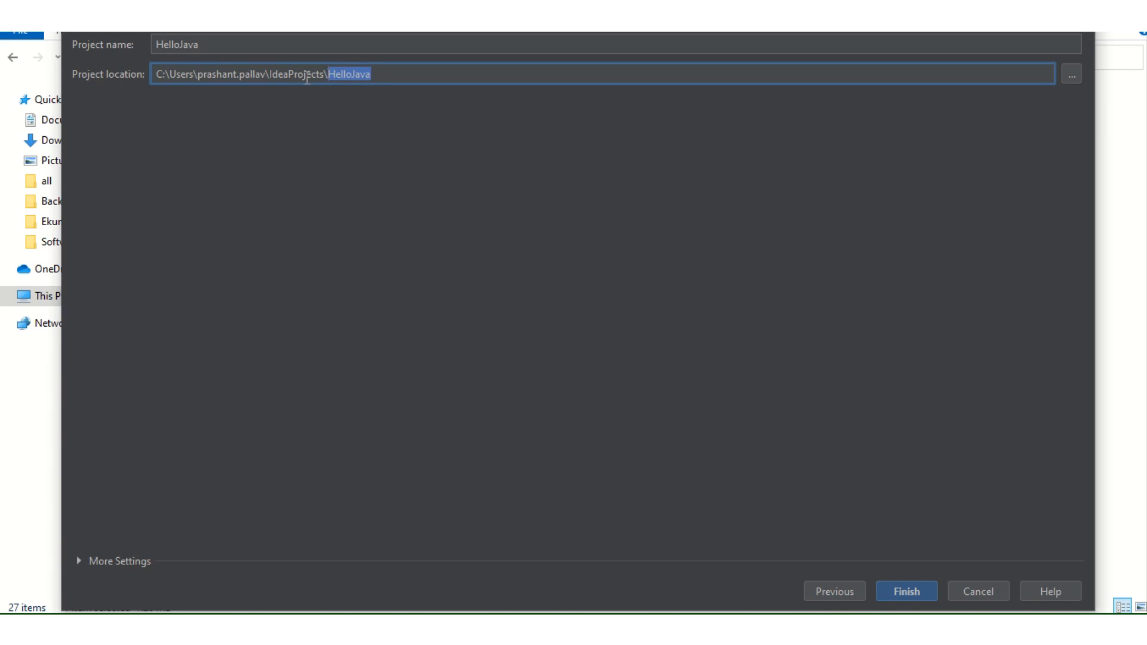
left_click_drag(157, 74, 329, 74)
double_click(298, 73)
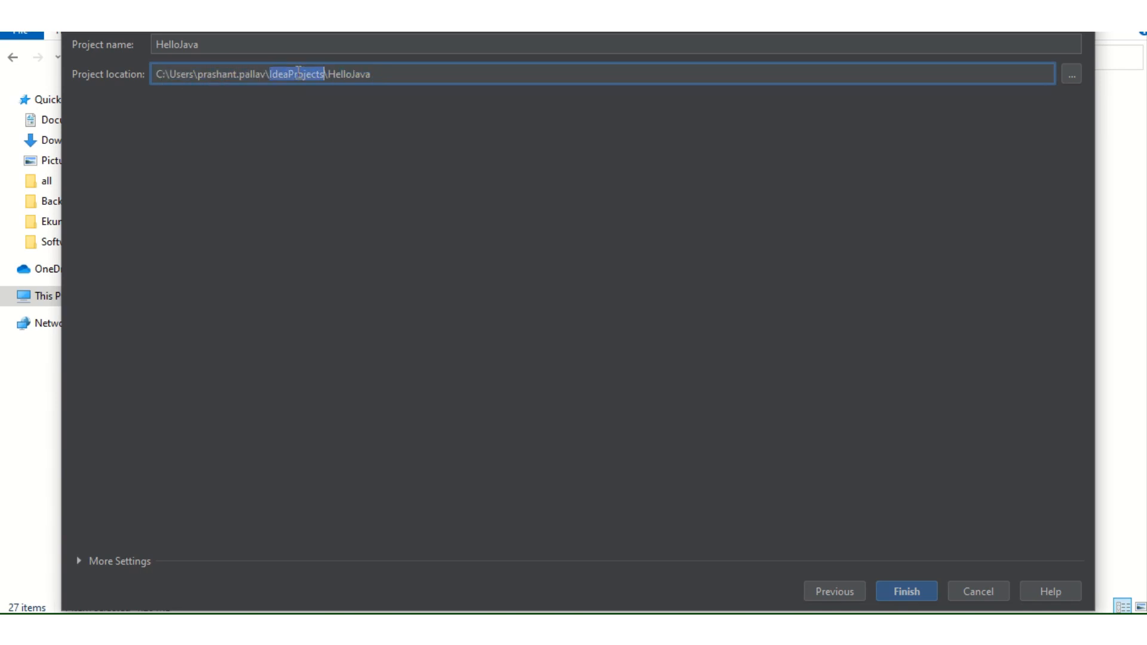
left_click_drag(325, 74, 380, 75)
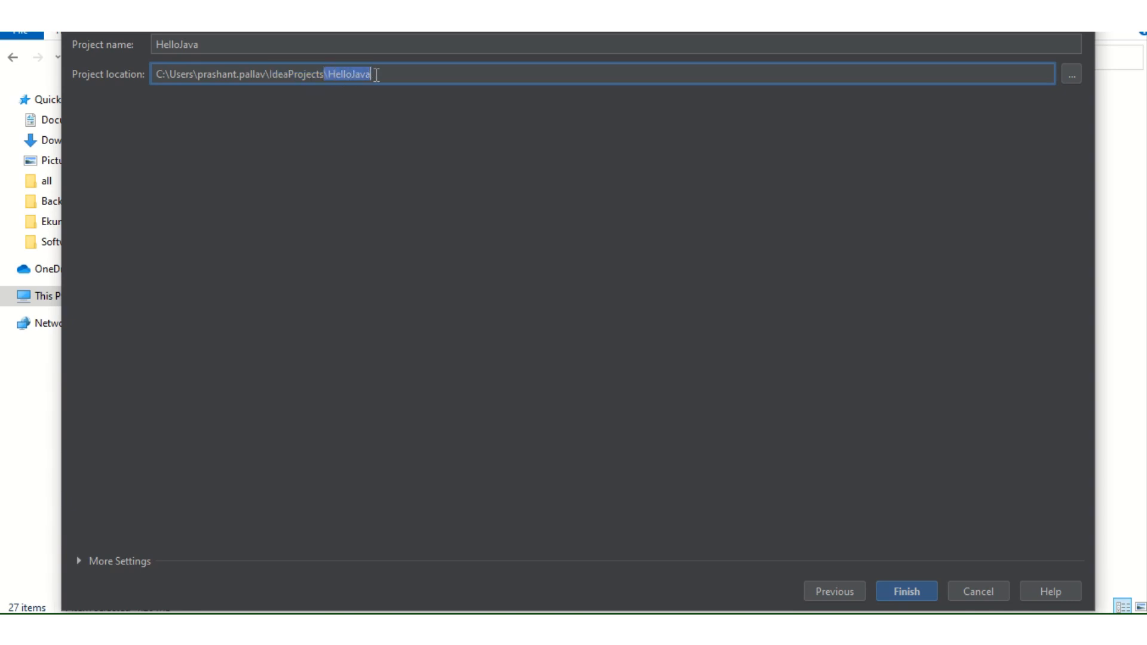
left_click(386, 76)
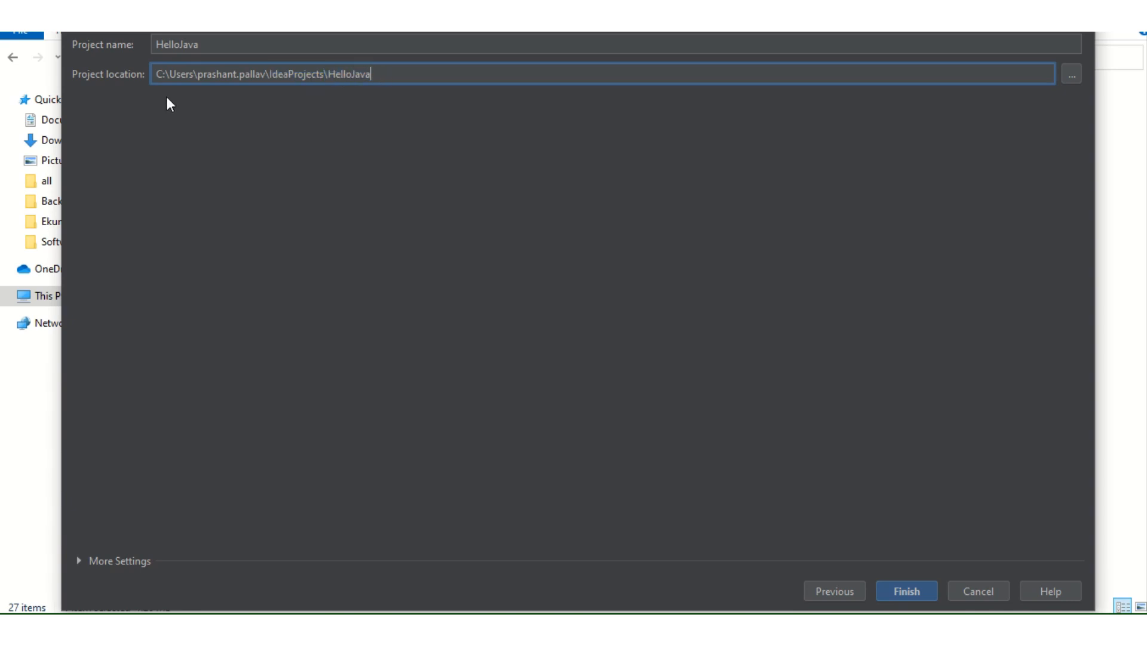
Set the project location to the folder D:\EkumeedHelp\Java Session
left_click(1072, 77)
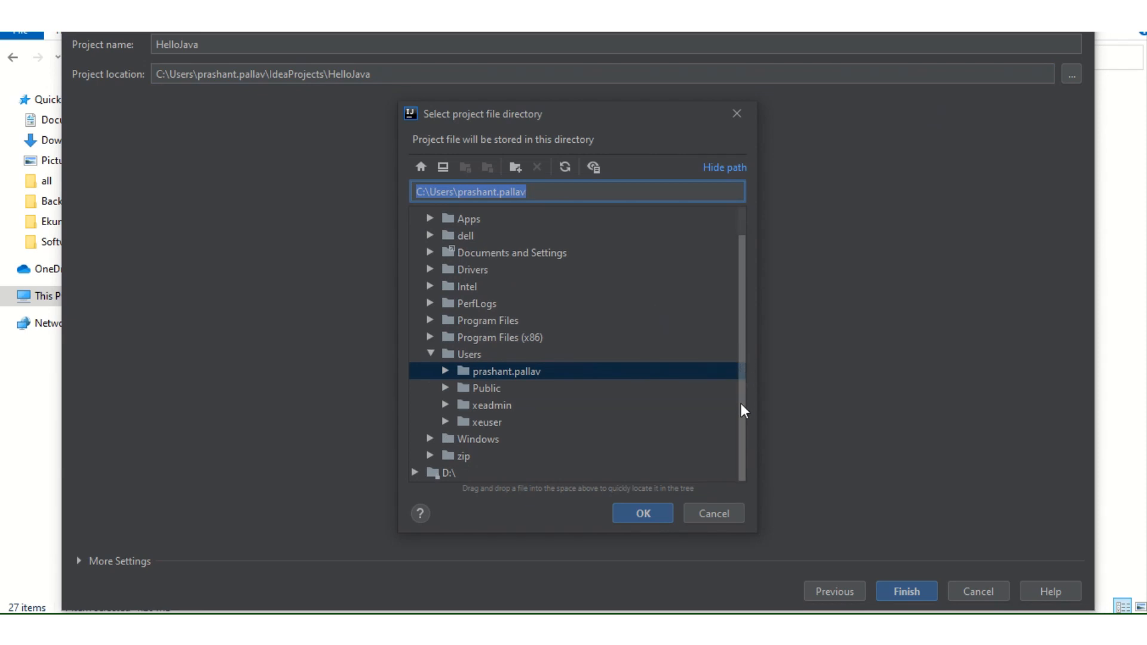
left_click(415, 473)
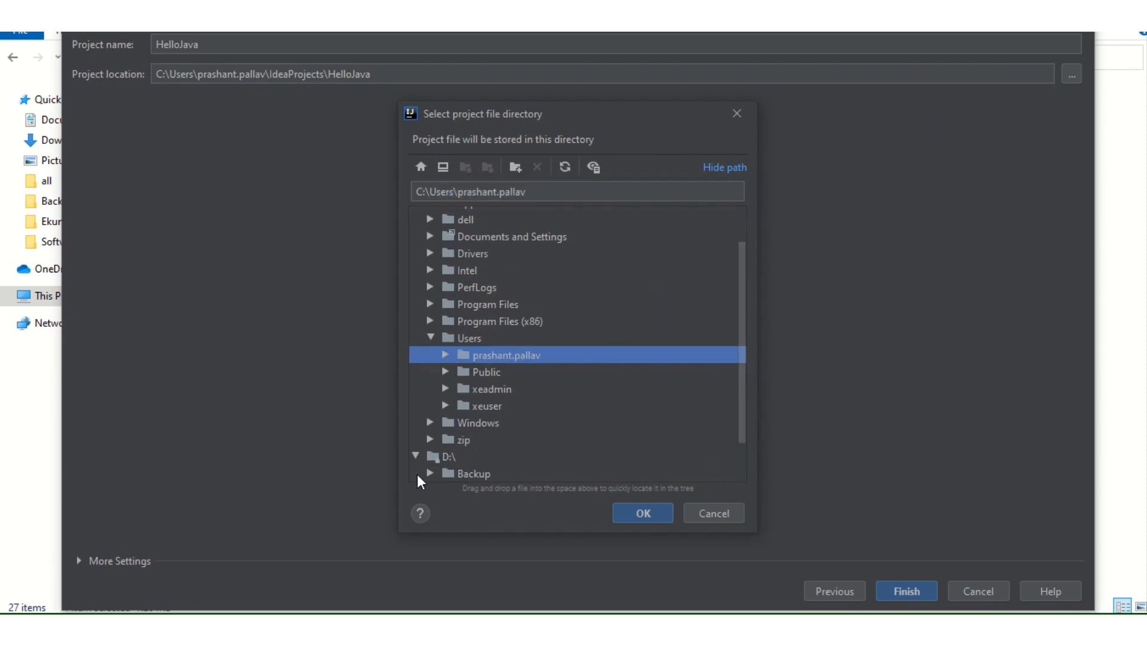
scroll(743, 462, "down", 1)
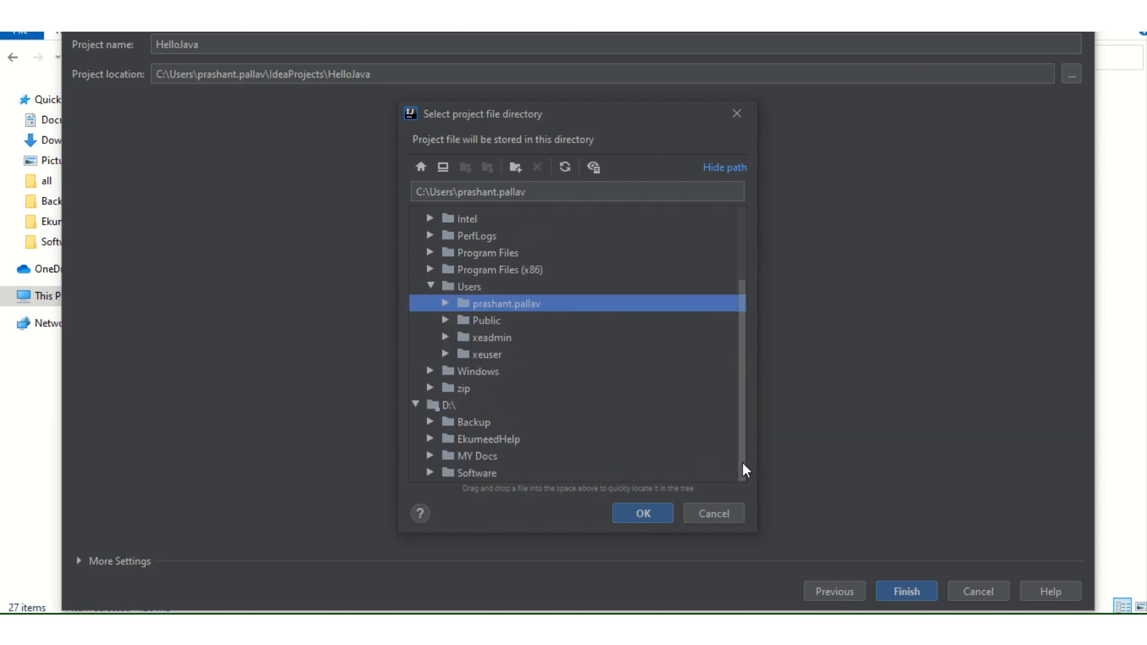
left_click(429, 472)
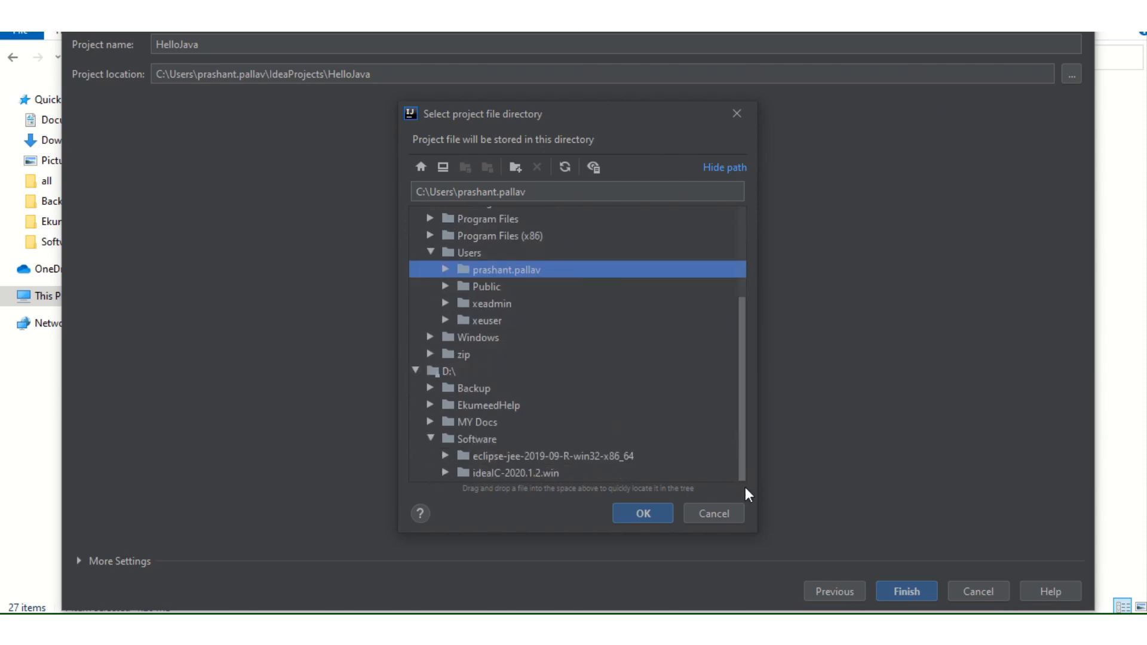
left_click(486, 419)
left_click(475, 410)
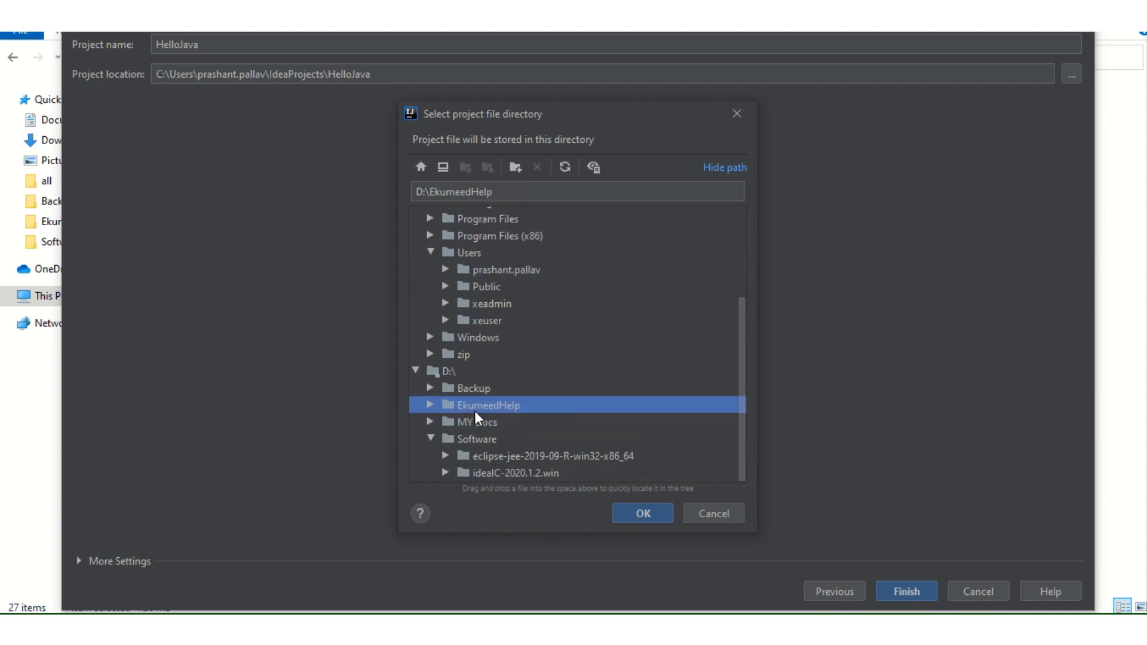
left_click(431, 406)
left_click(499, 442)
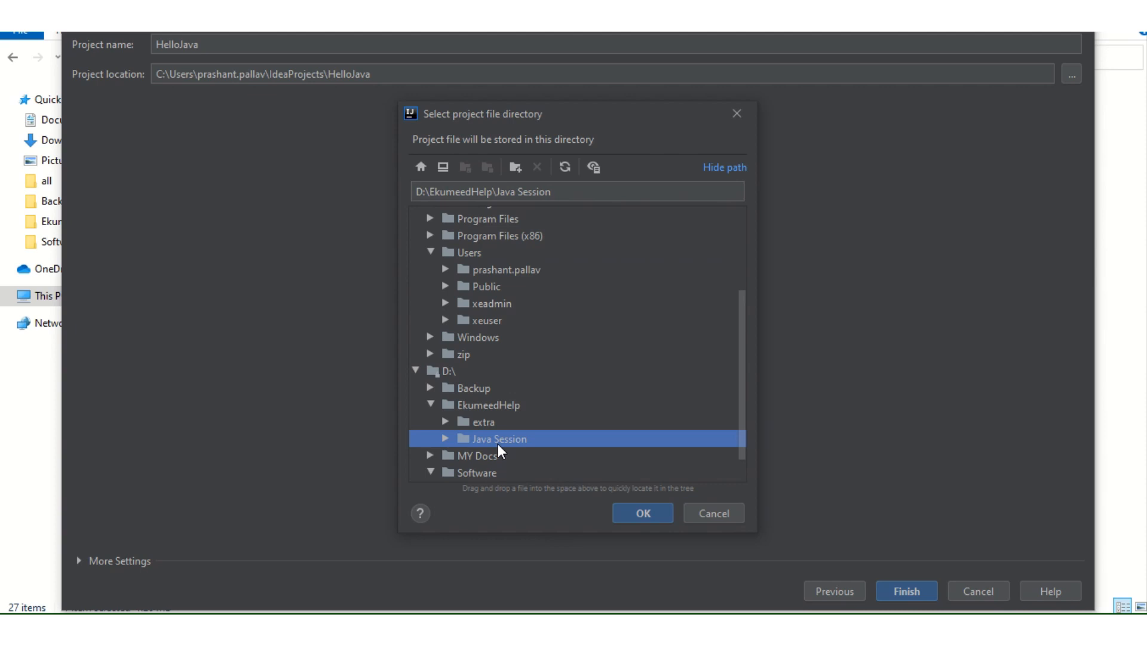
left_click(445, 440)
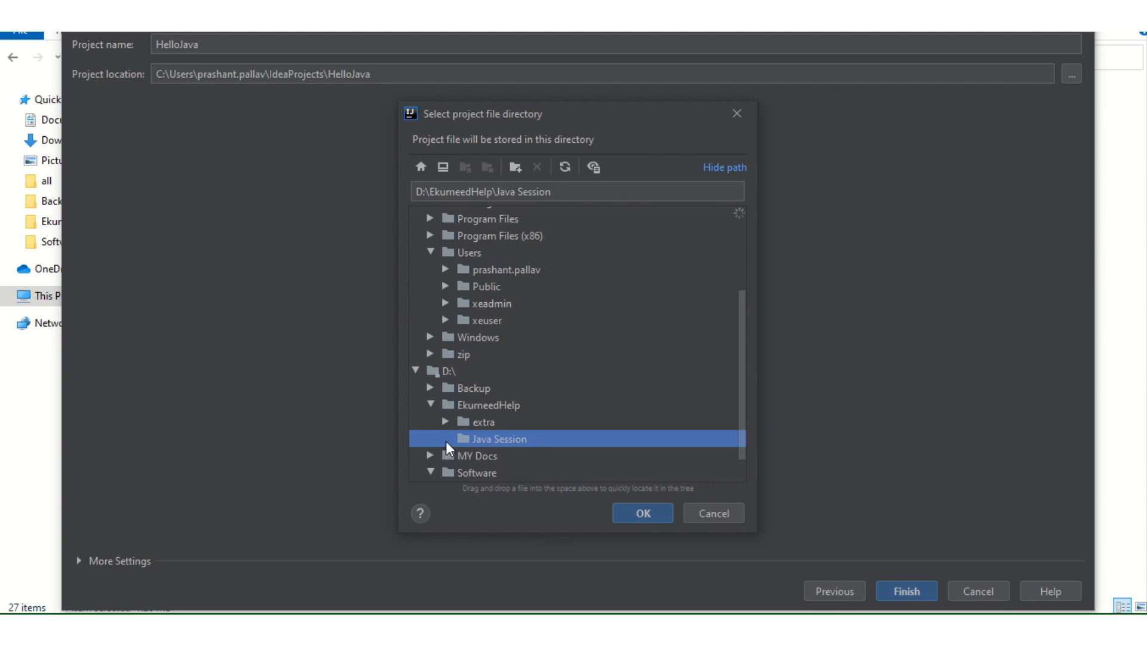
left_click(655, 513)
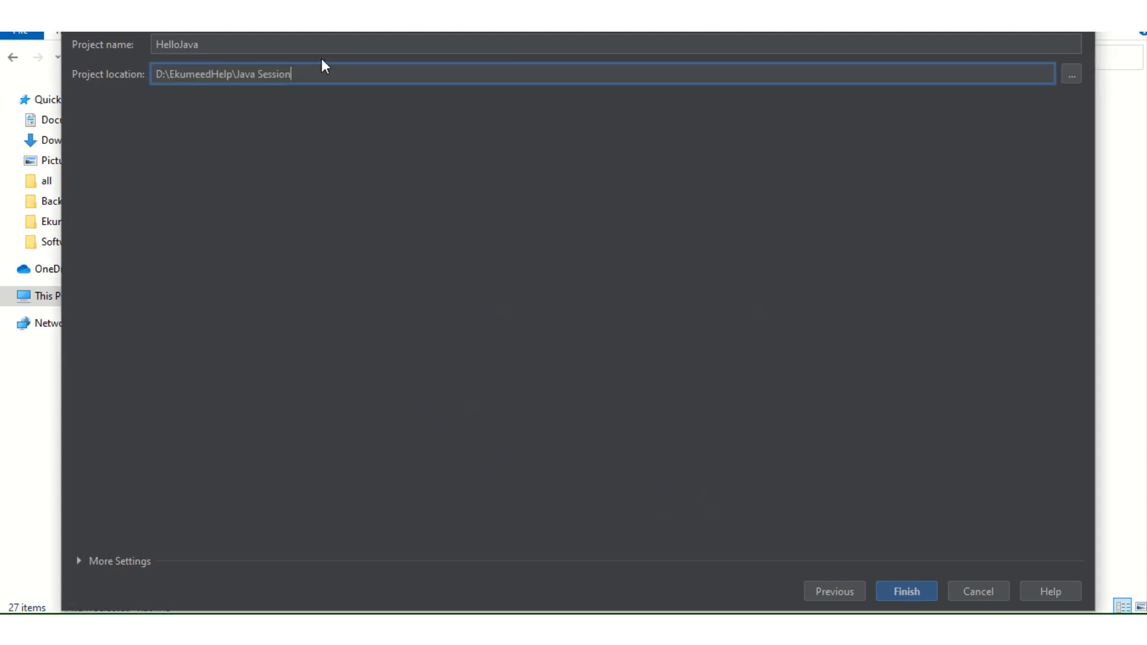
Append \HelloJava to the project location path and check it against the project name
type("\\HelloJava")
left_click(189, 45)
double_click(189, 45)
key("End")
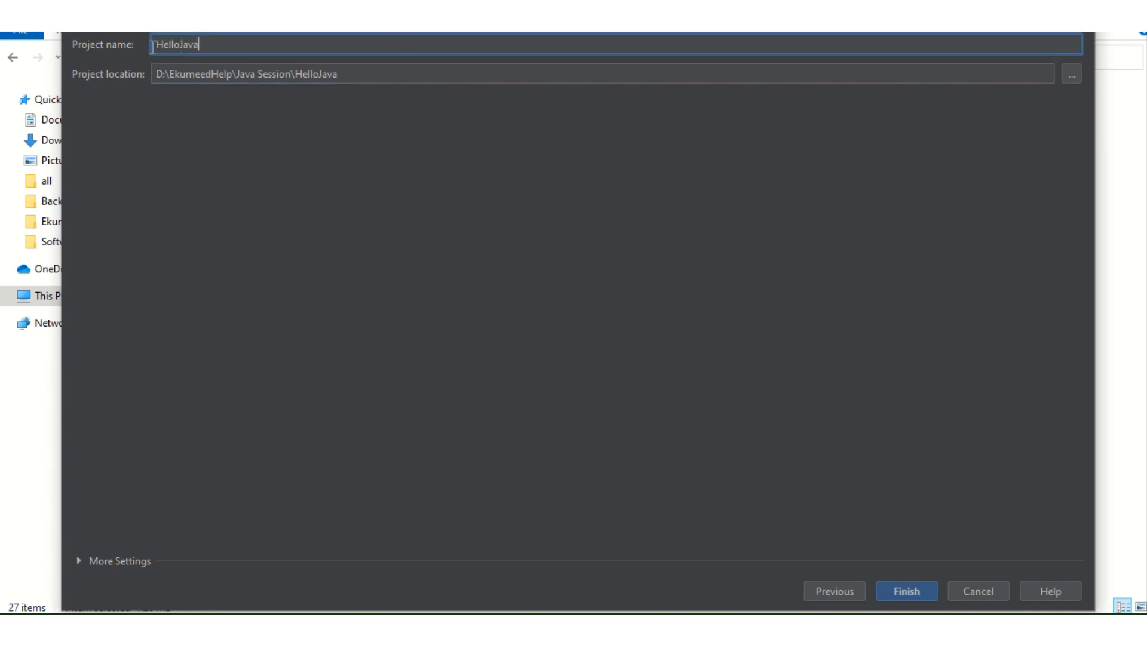
Finish creating the project with the name HelloJava, letting its missing project directory be created
left_click_drag(164, 46, 200, 46)
left_click(181, 46)
key("Delete")
left_click_drag(209, 46, 141, 48)
left_click(909, 594)
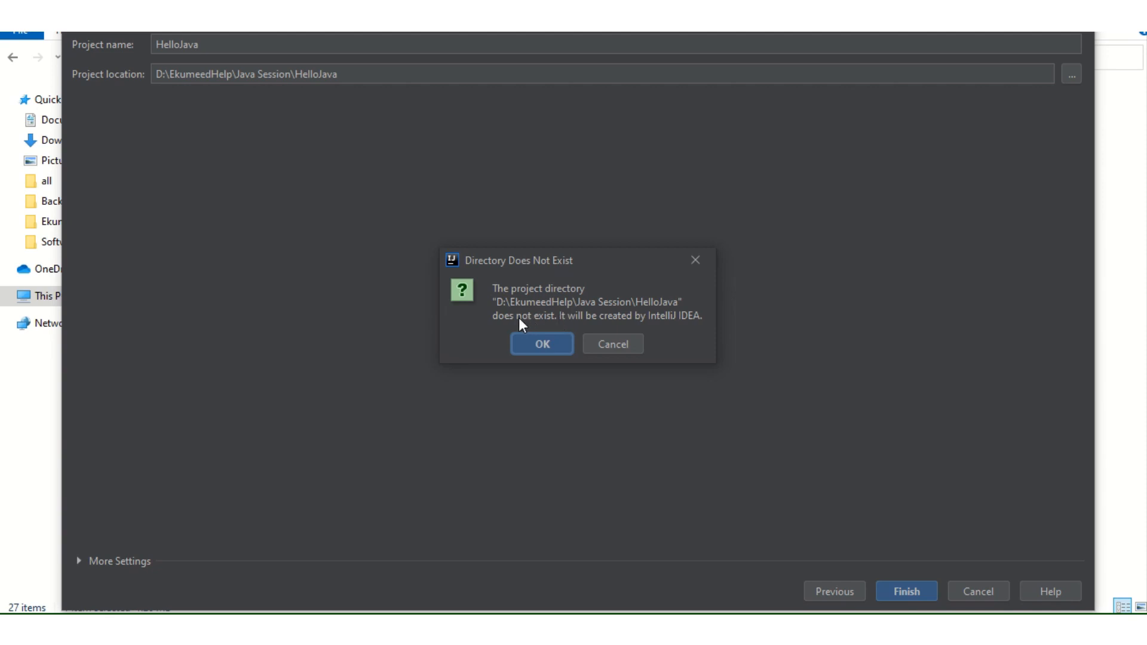
left_click(539, 344)
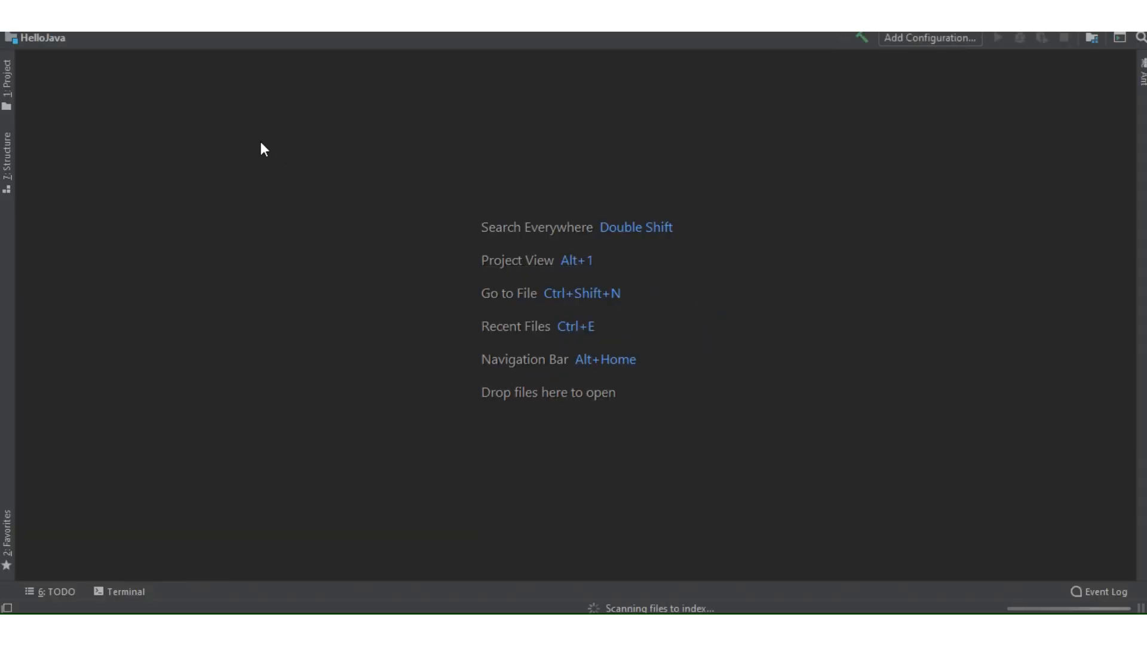
Show the project tree, dismiss the Tip of the Day, and expand HelloJava to see its .idea and src folders
left_click(6, 83)
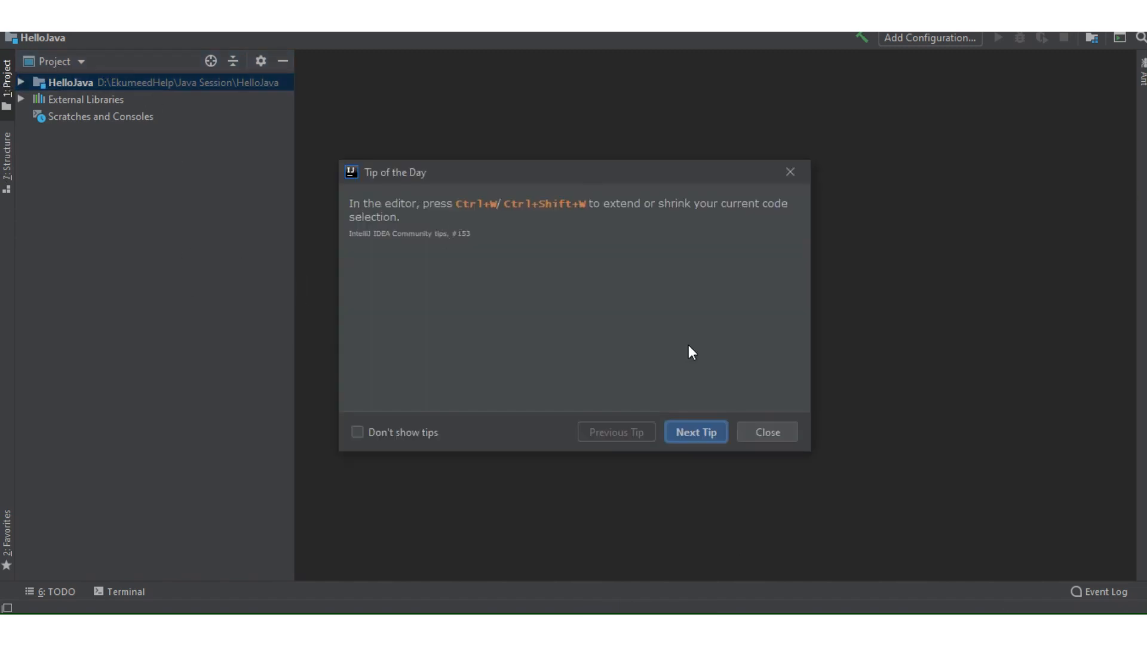
left_click(768, 432)
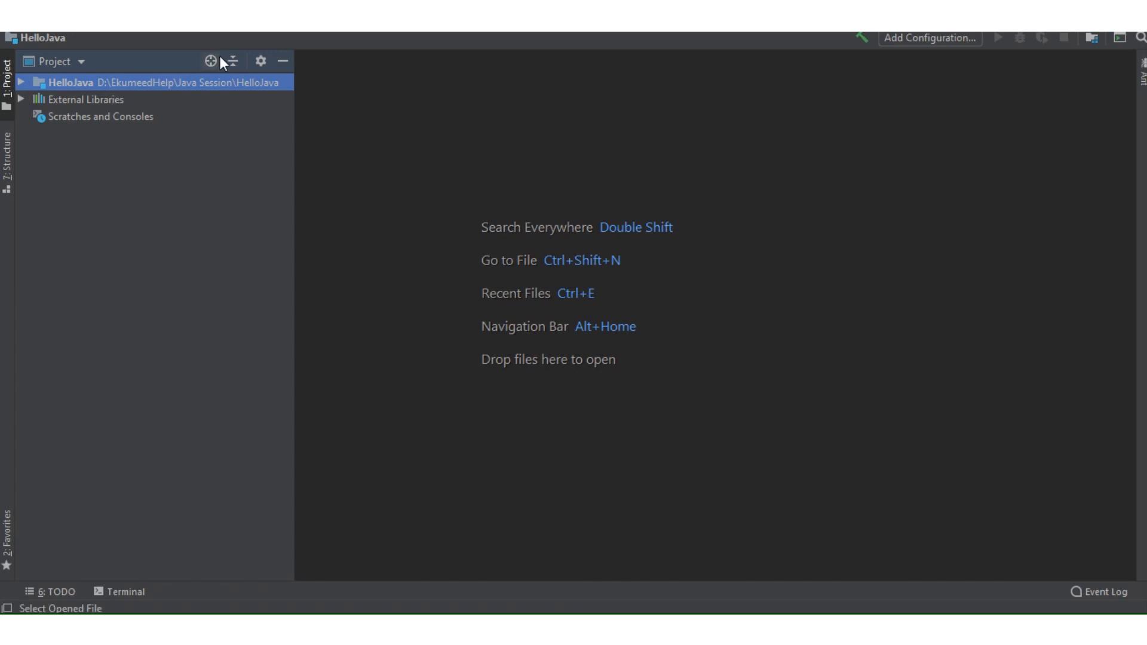
left_click(20, 83)
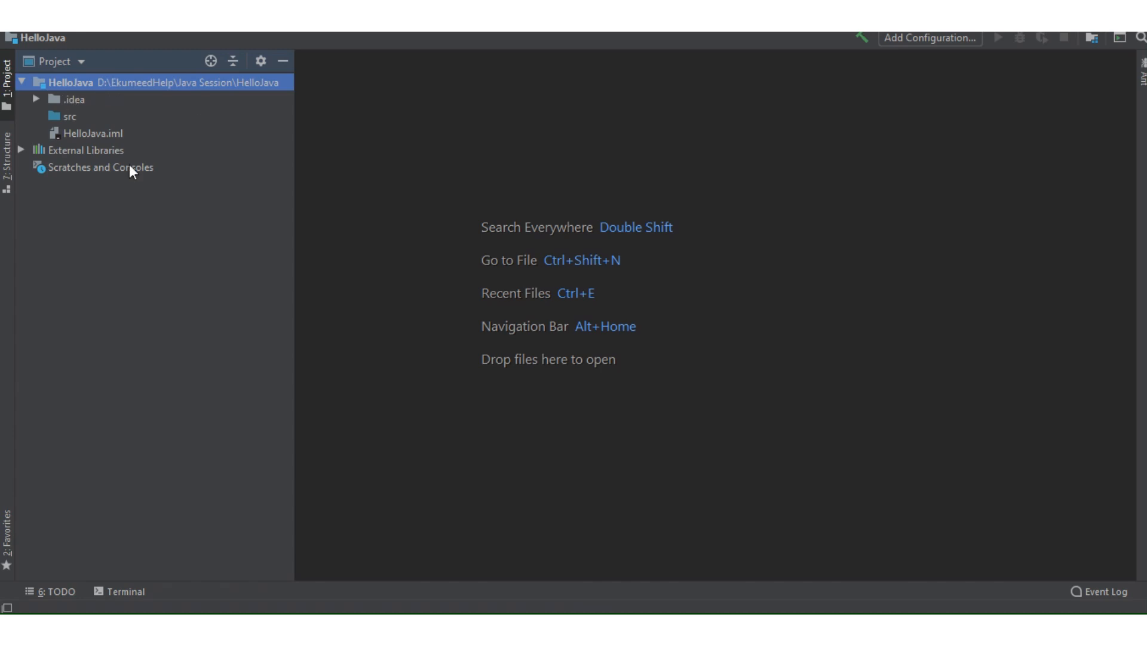
left_click(64, 99)
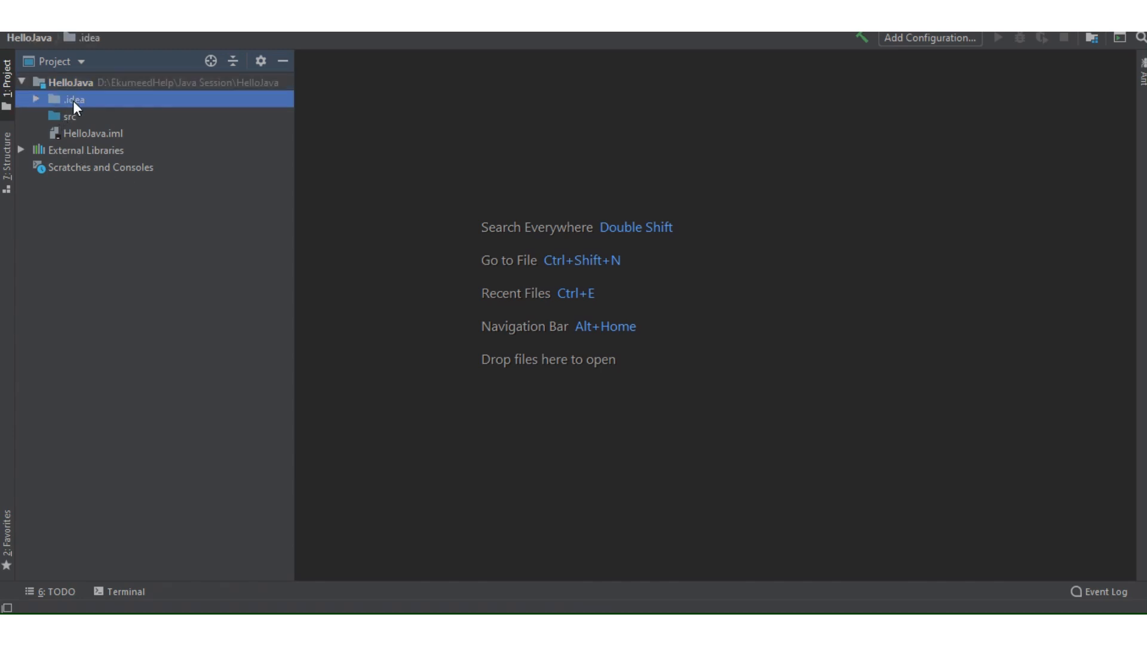
Create a new Java class named EkUmeedHelp in the src folder
left_click(67, 116)
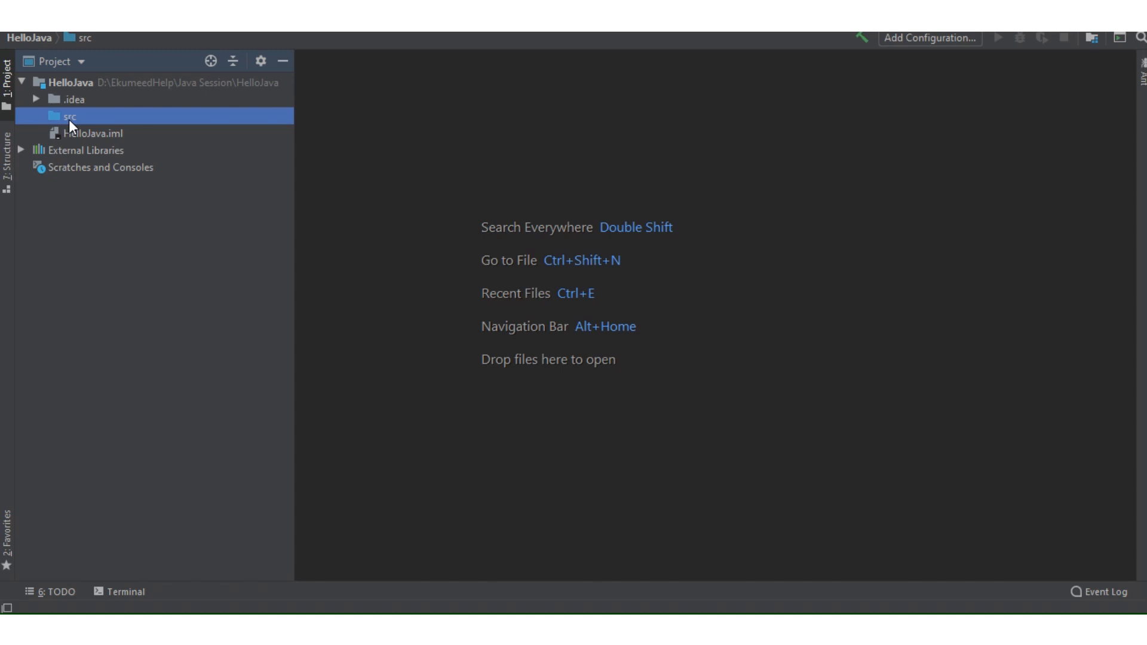
right_click(69, 119)
mouse_move(167, 137)
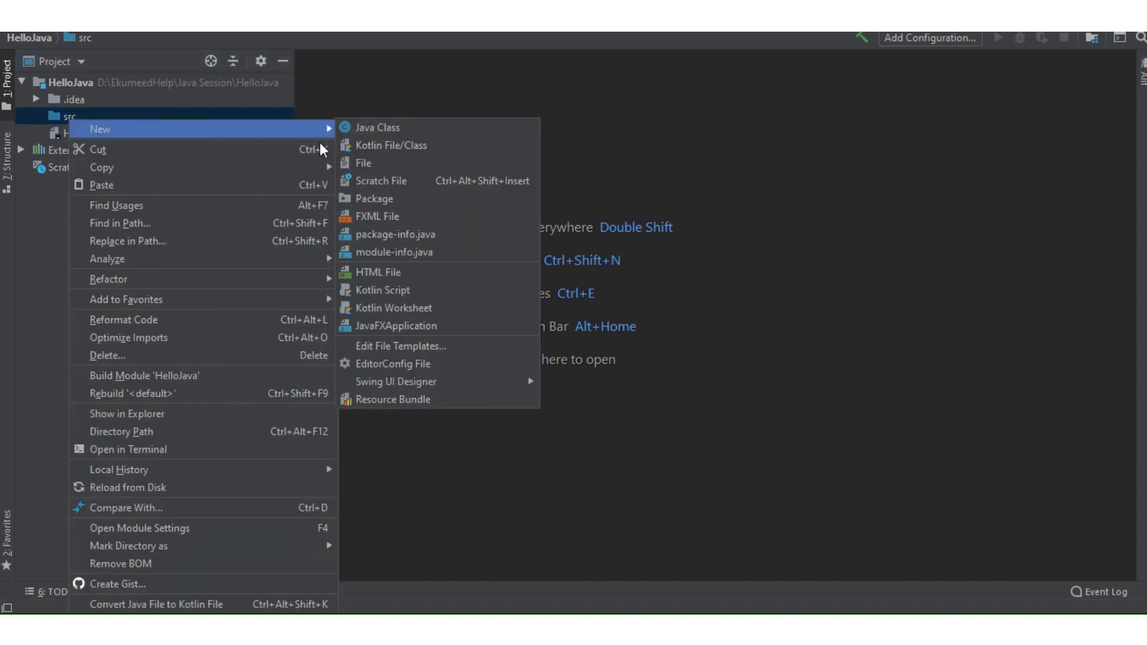
left_click(385, 127)
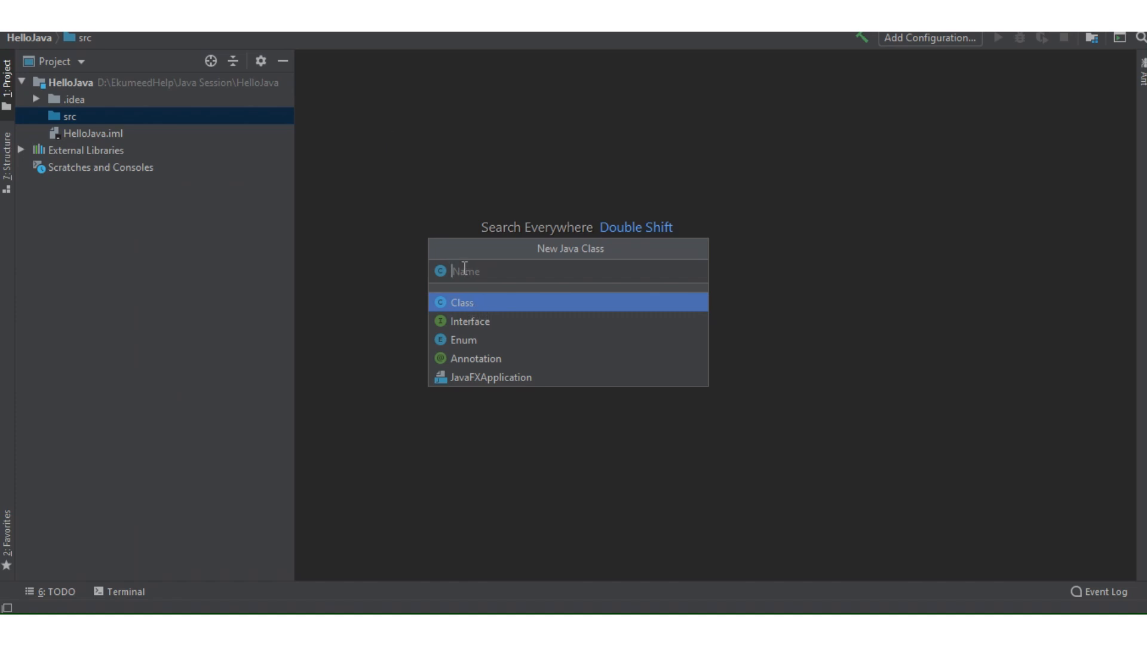
type("EkumeedHelp")
left_click(464, 267)
key("BackSpace")
type("U")
key("Return")
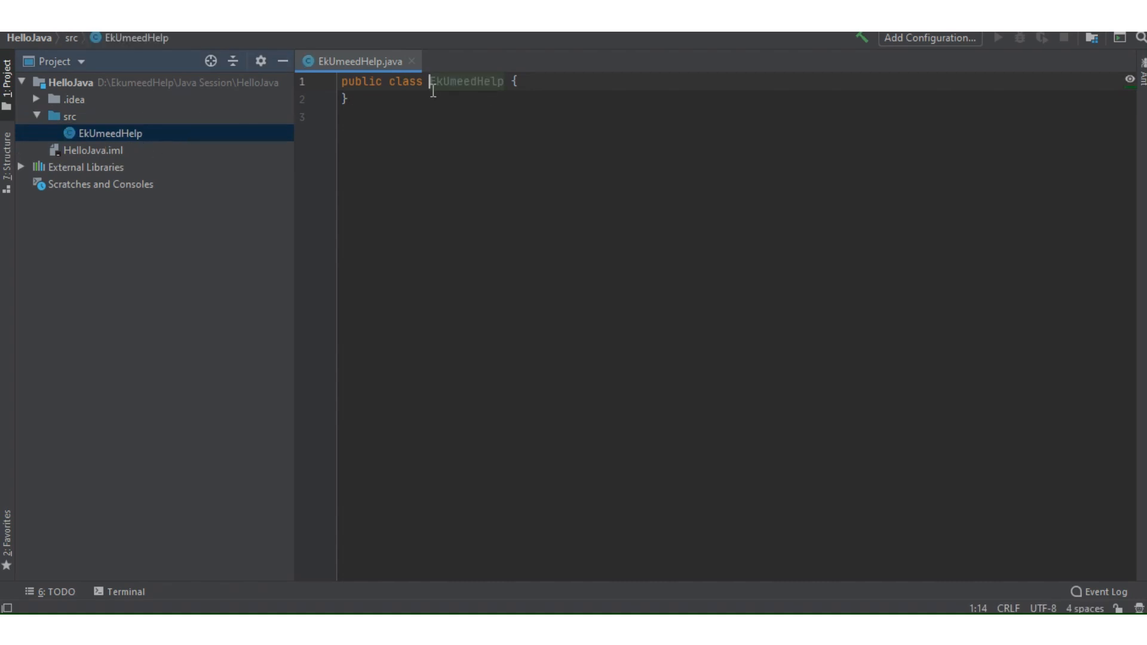
Examine the public modifier, the class keyword, the class name and the braces in the new class declaration
double_click(477, 88)
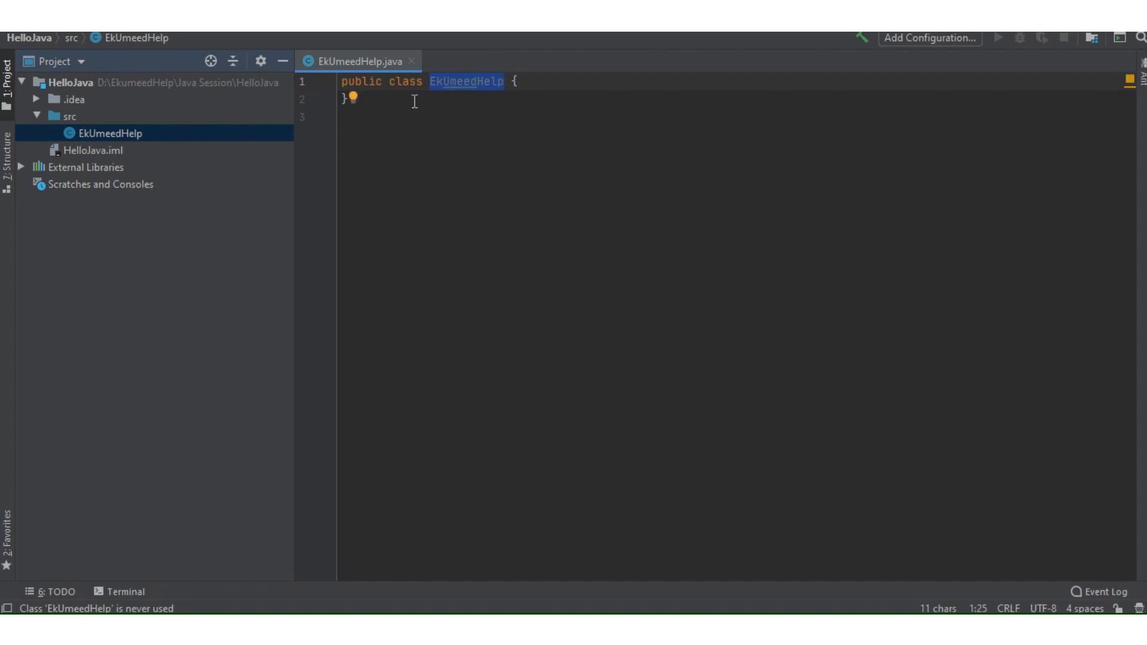
double_click(351, 83)
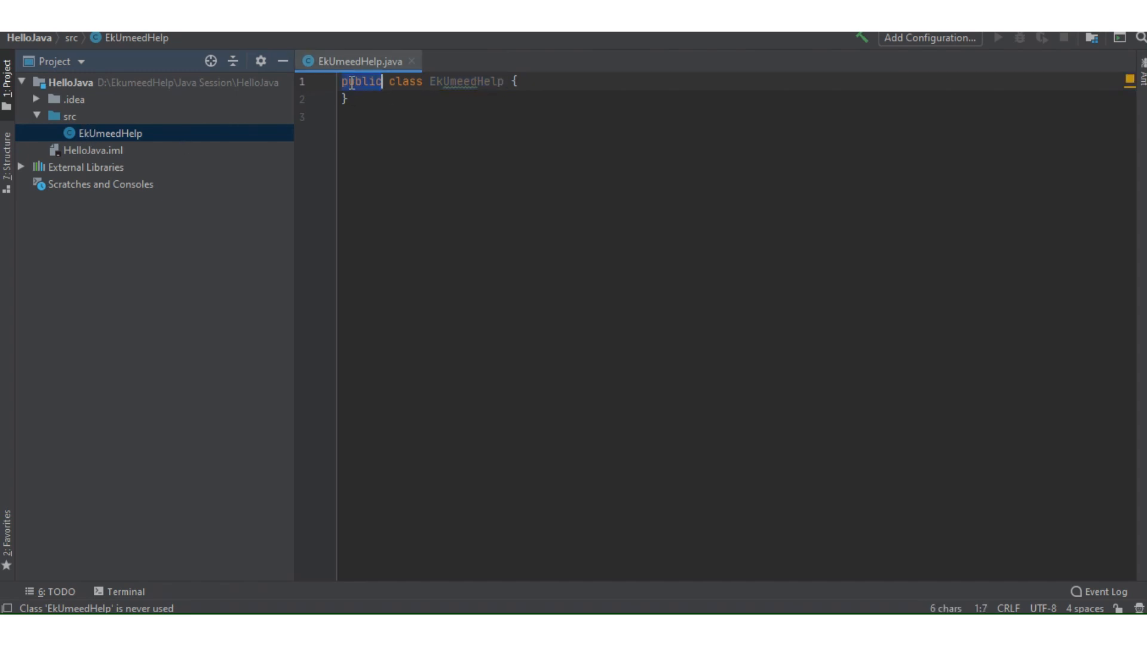
double_click(415, 84)
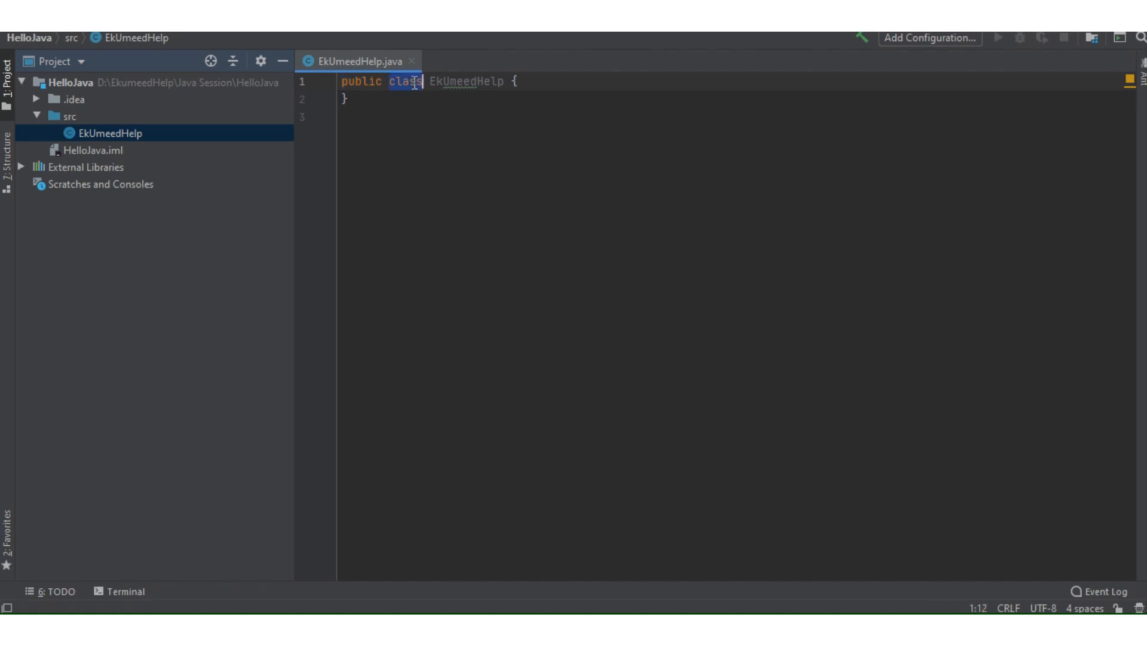
double_click(454, 84)
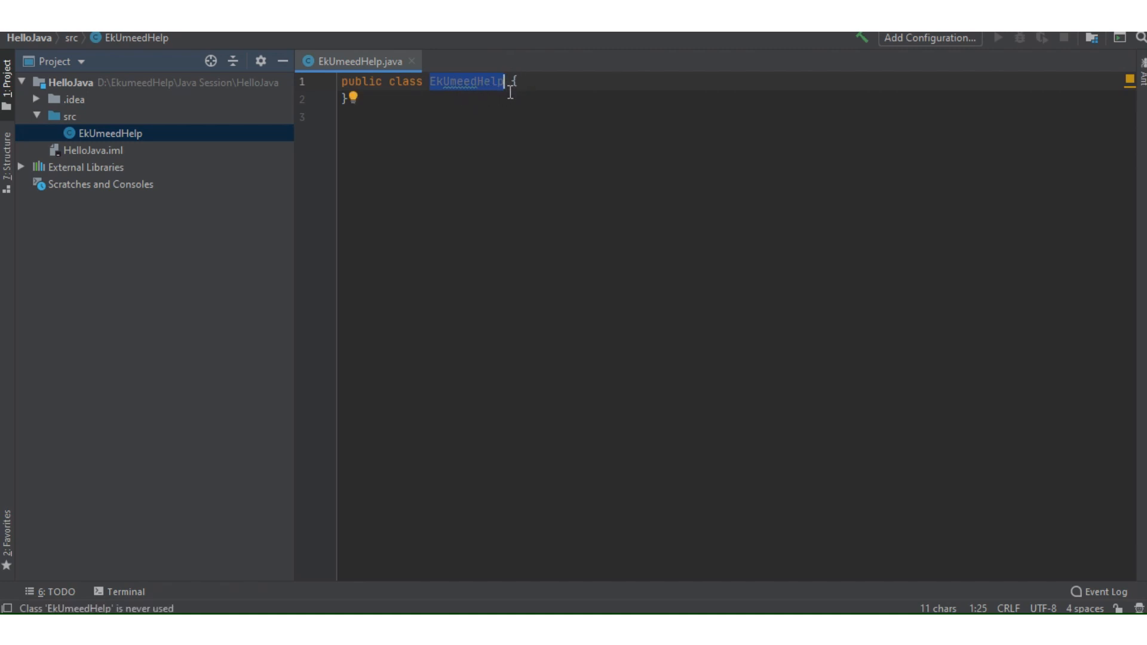
key("Down")
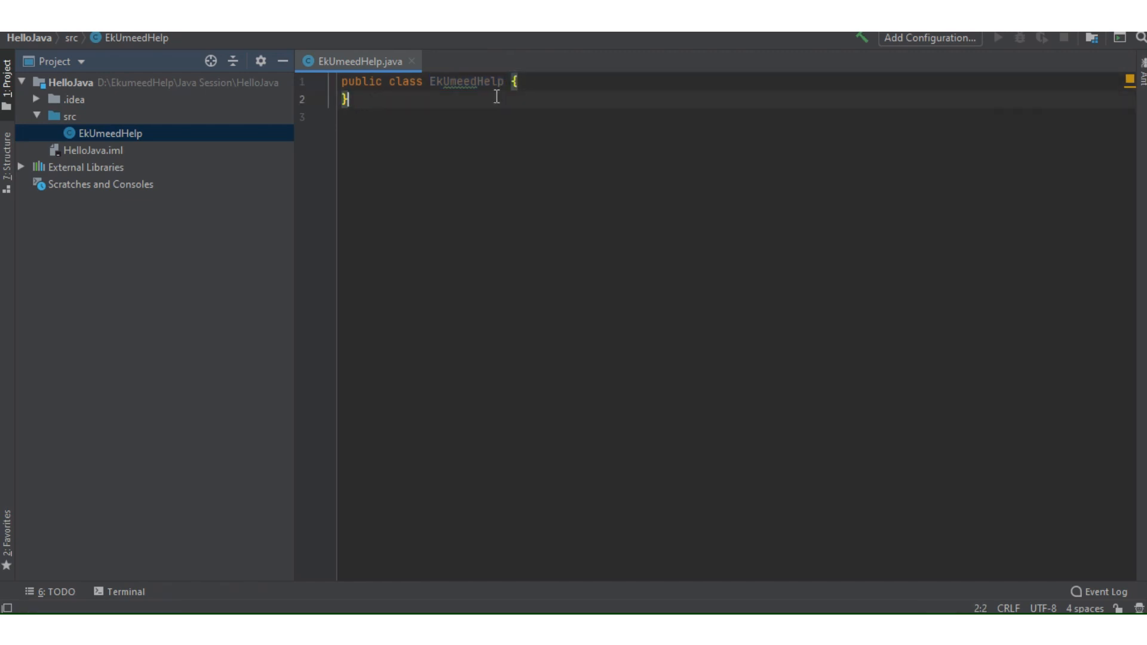
Insert a blank line and the comment "// class body" between the braces of the EkUmeedHelp class
left_click(531, 85)
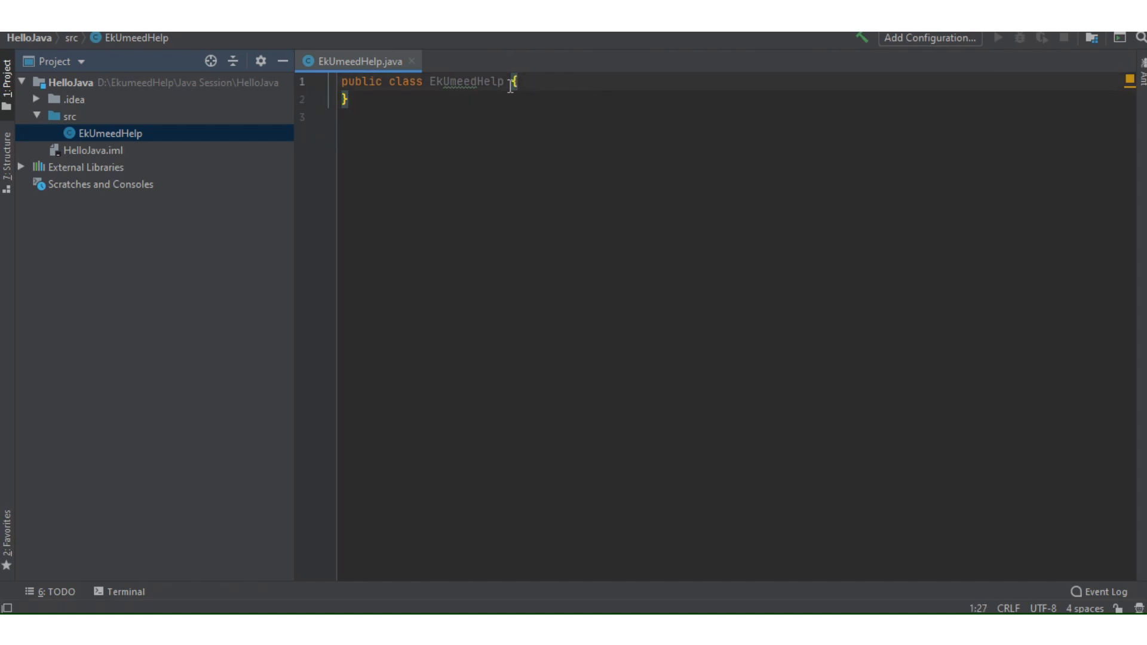
key("Return")
key("Return")
type("// ")
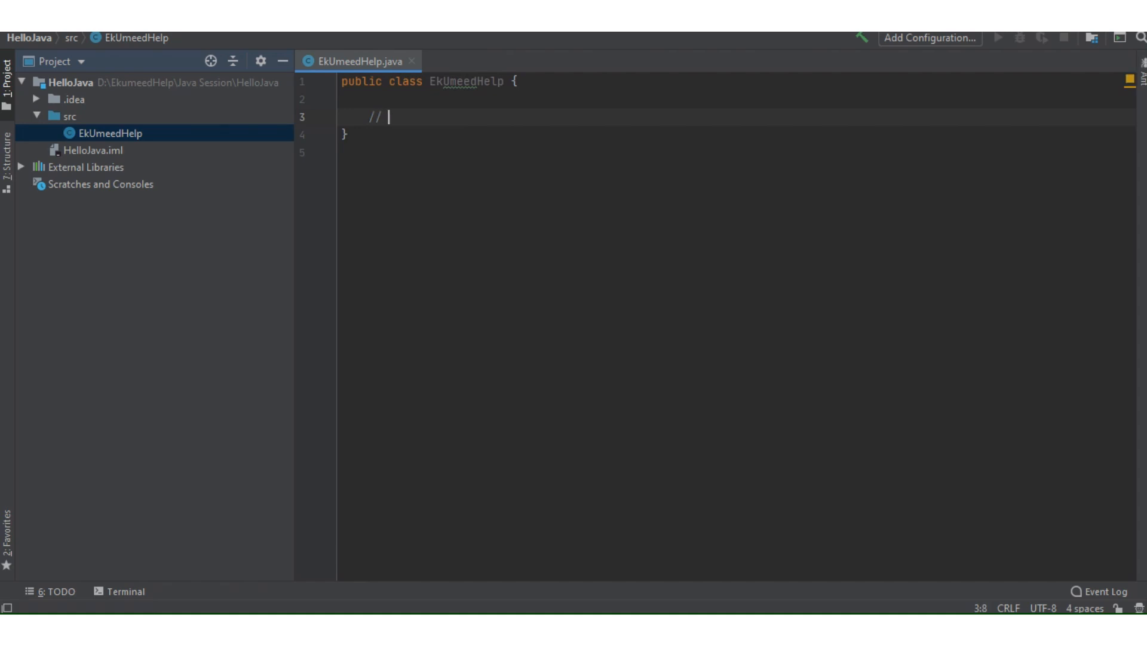
type("body")
key("Left")
key("Left")
key("Left")
key("Left")
type("class")
Compare the declared class name with its file in the project tree and review each word of the declaration again
double_click(469, 82)
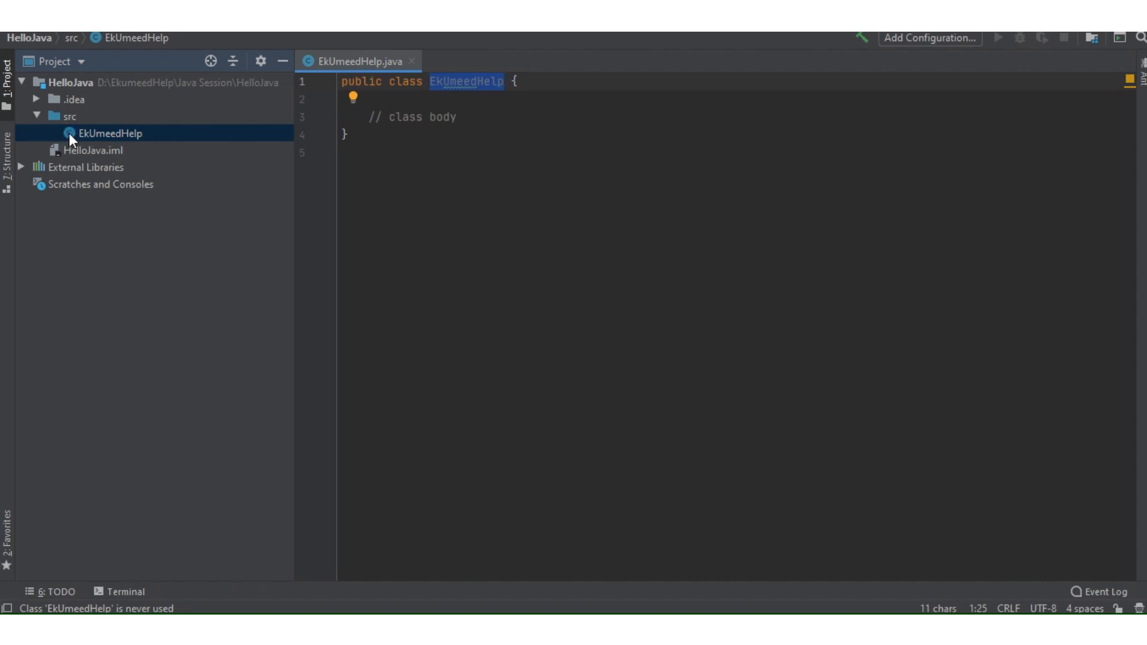
left_click(551, 153)
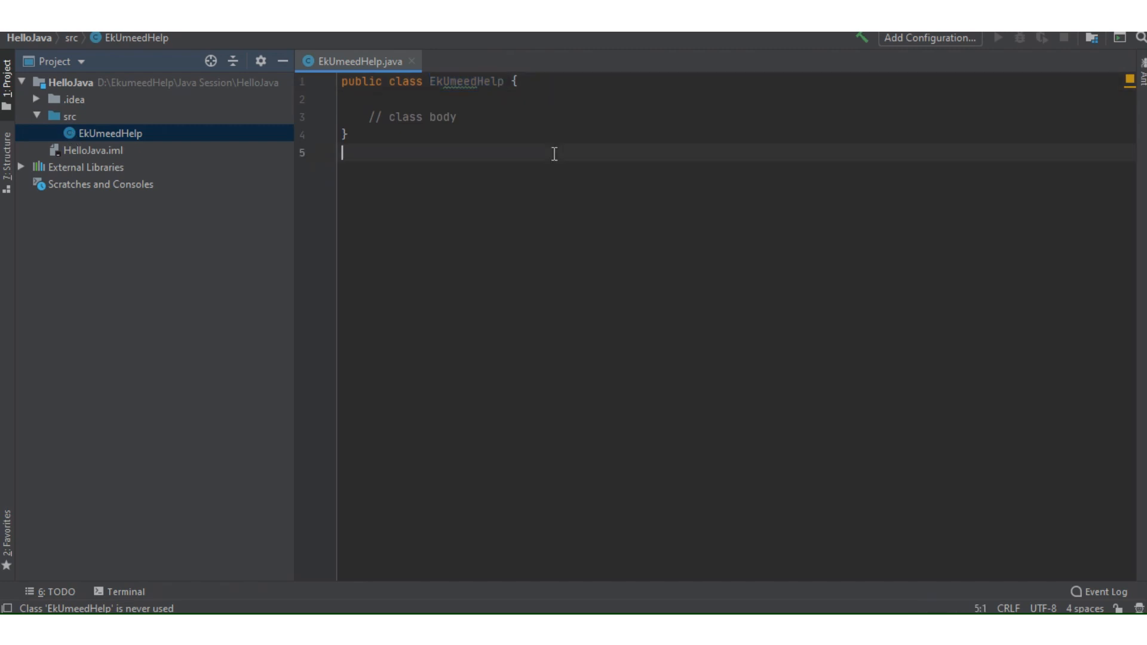
left_click(369, 83)
double_click(370, 83)
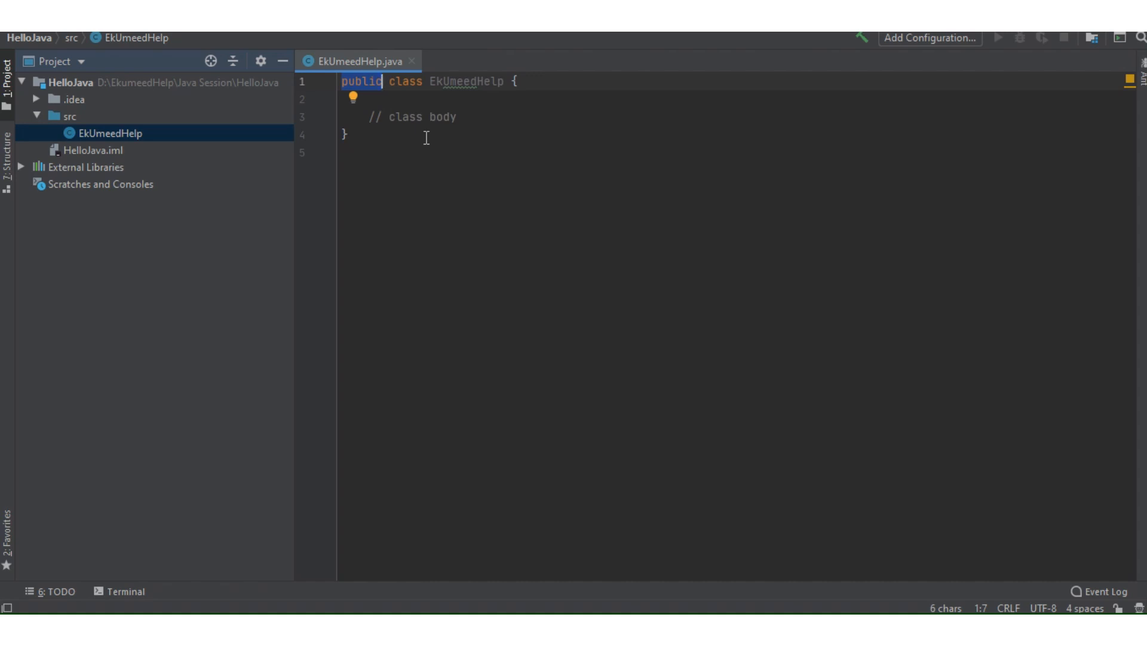
double_click(411, 82)
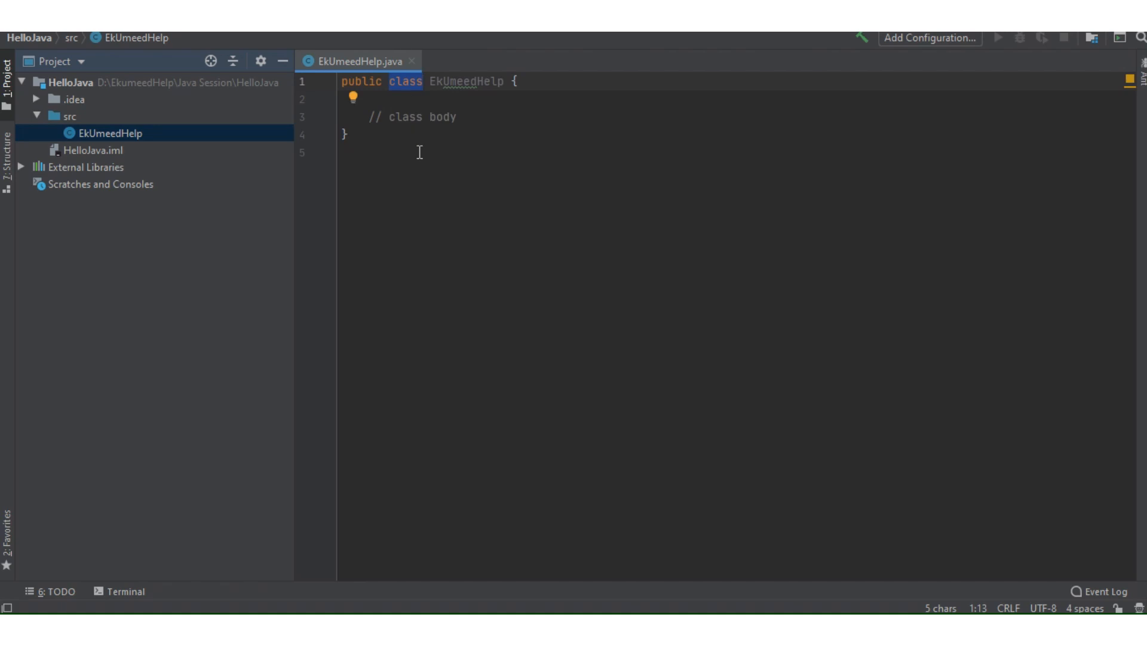
double_click(470, 81)
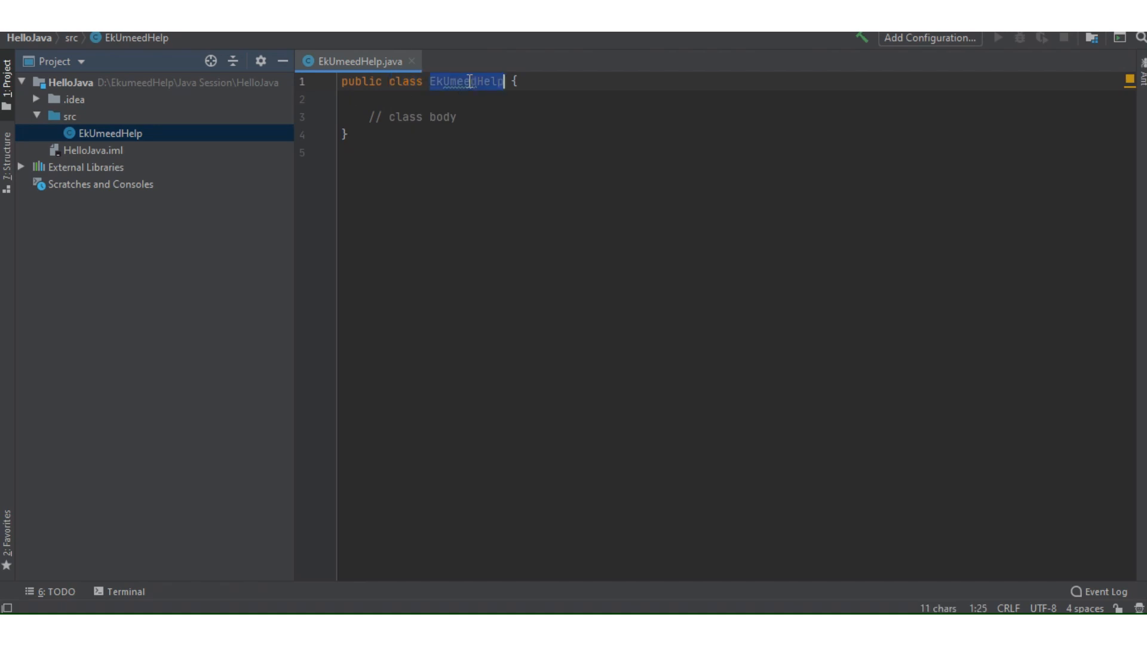
left_click(453, 159)
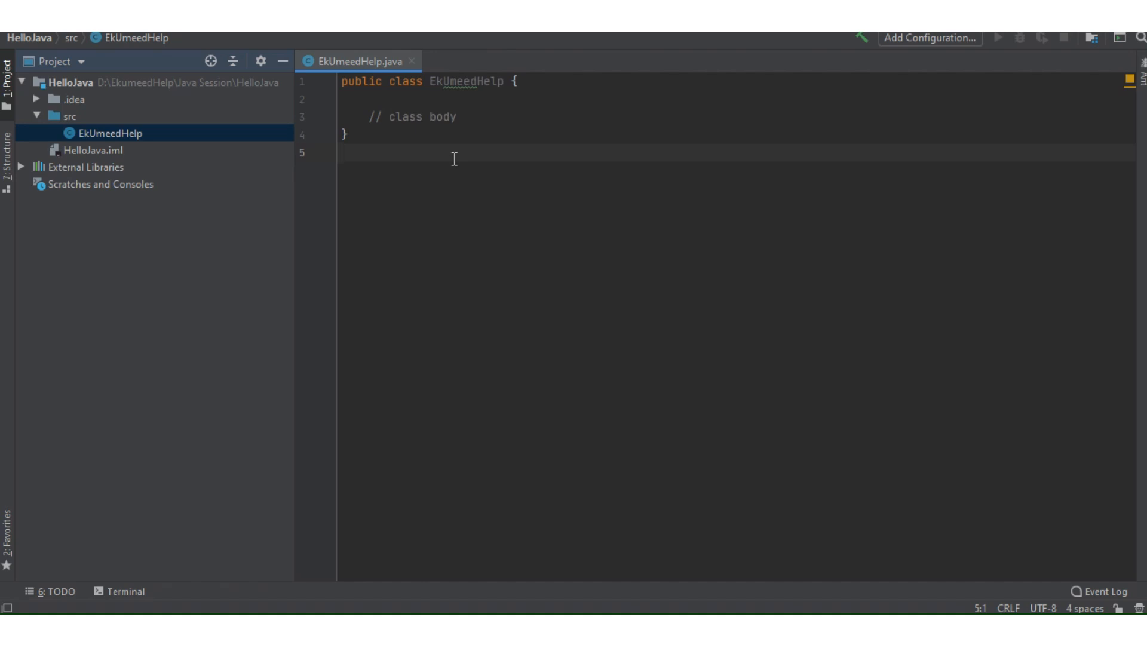
mouse_move(577, 24)
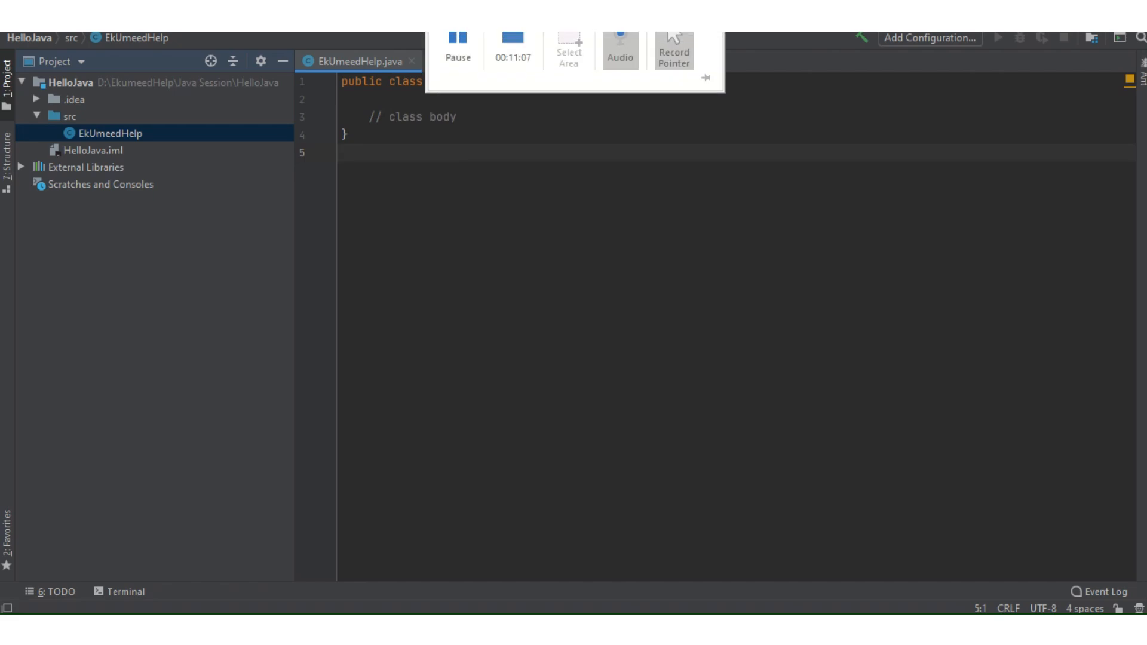